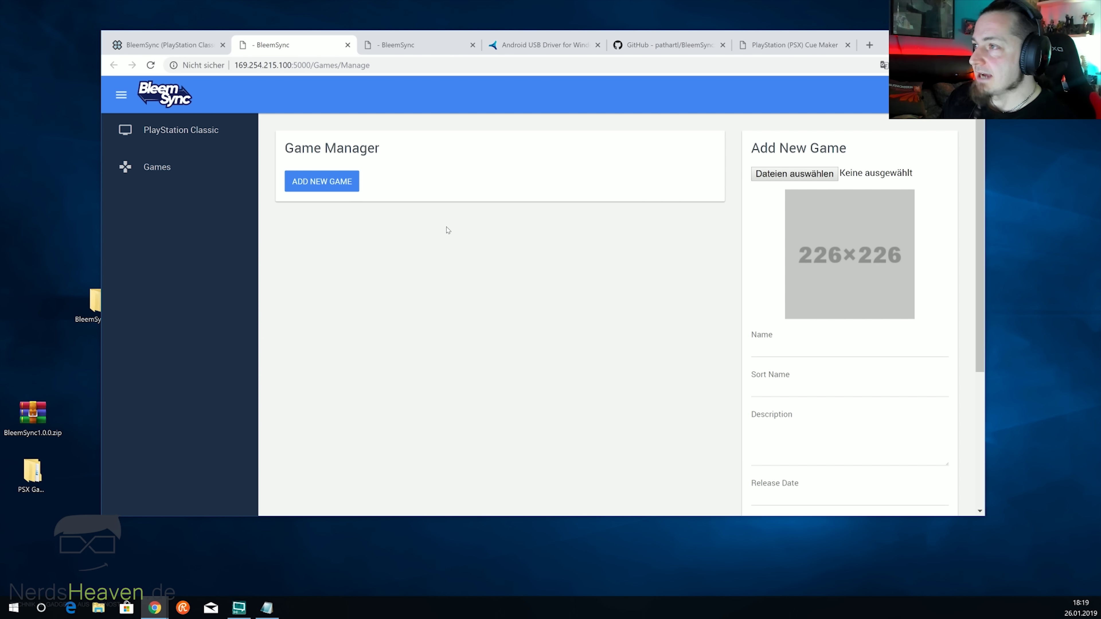
# Load the .bin and .cue files from the Bloody Roar II folder in PSX Games into the new game form.
pyautogui.scroll(-4, 446, 230)
pyautogui.scroll(4, 447, 230)
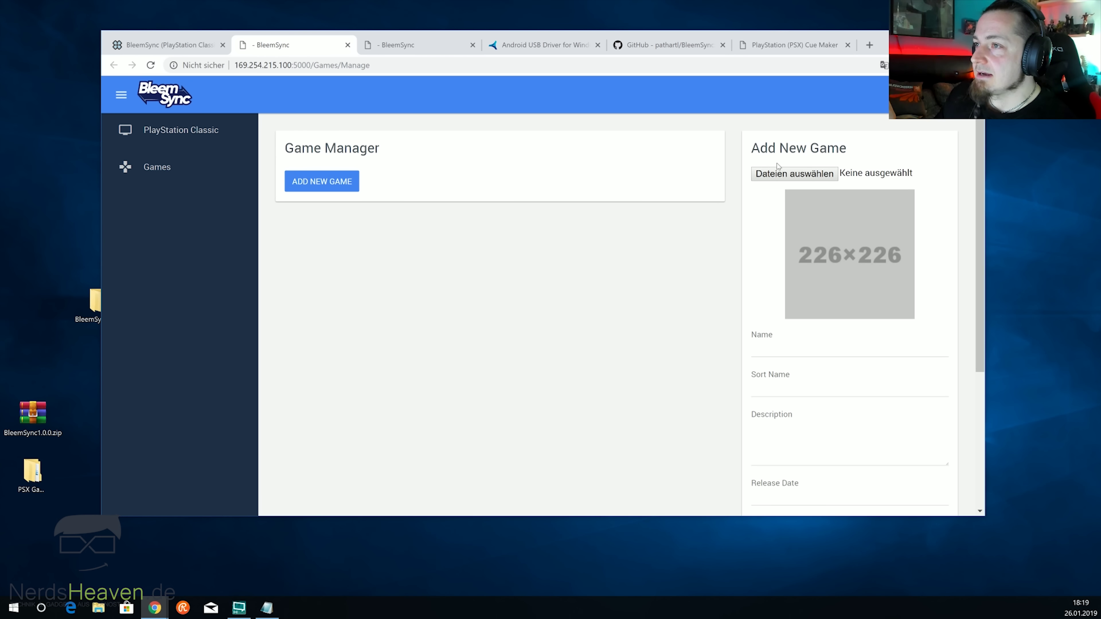
pyautogui.scroll(-4, 726, 214)
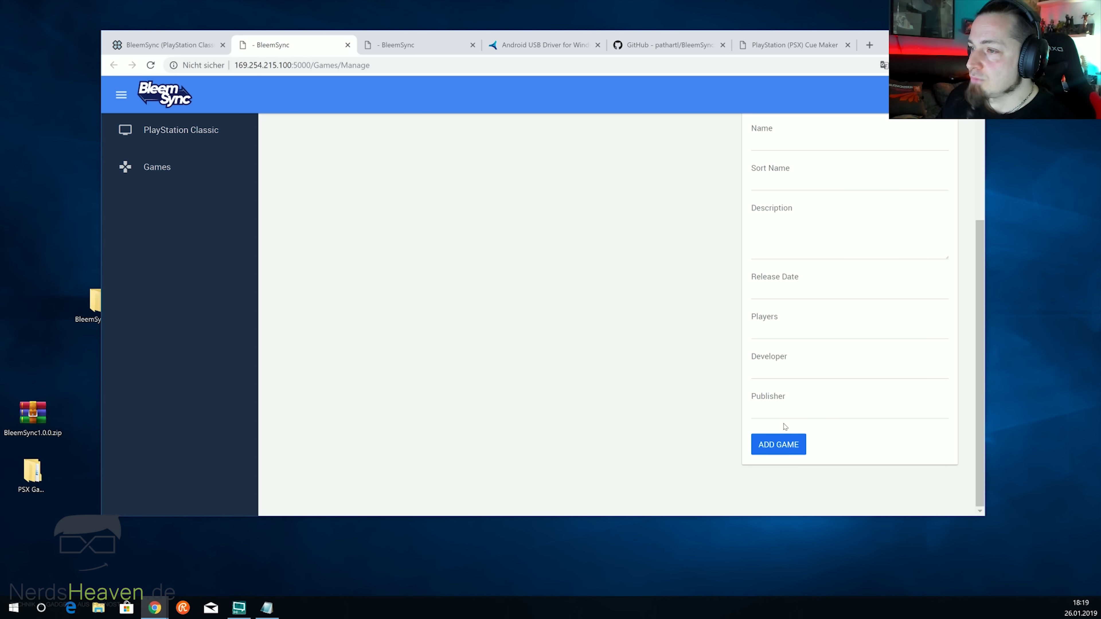
pyautogui.scroll(4, 503, 337)
pyautogui.click(161, 138)
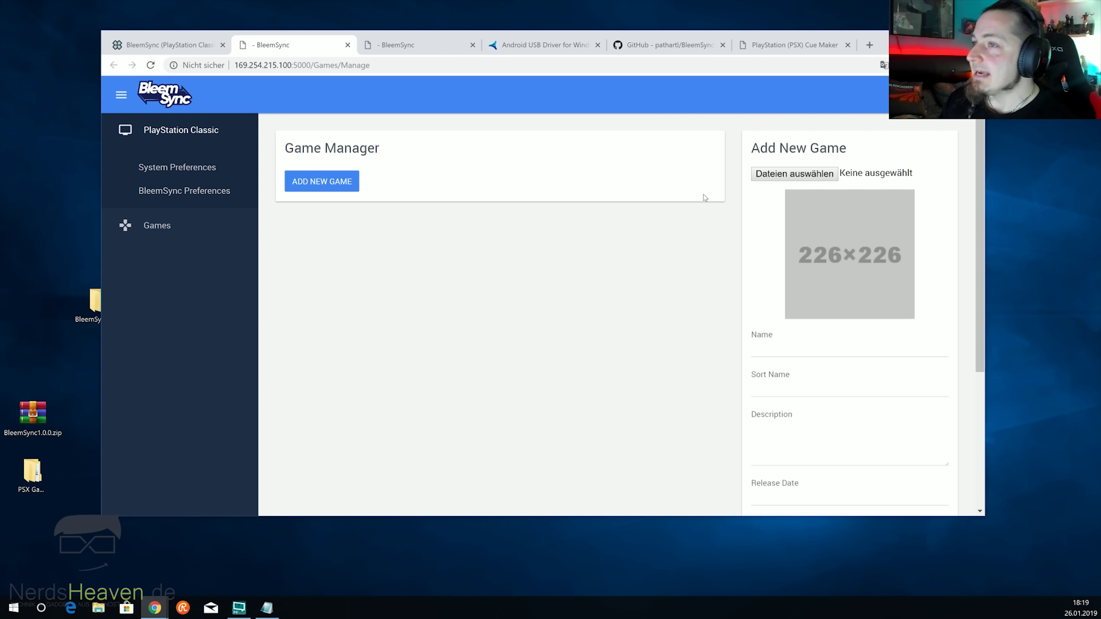
pyautogui.click(758, 175)
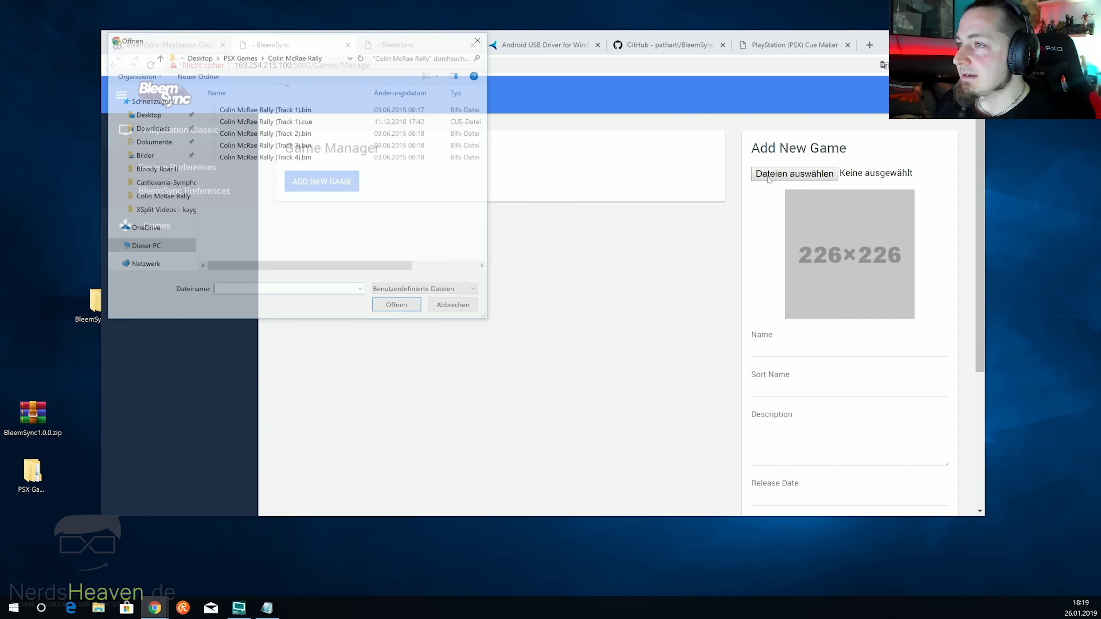
pyautogui.click(239, 56)
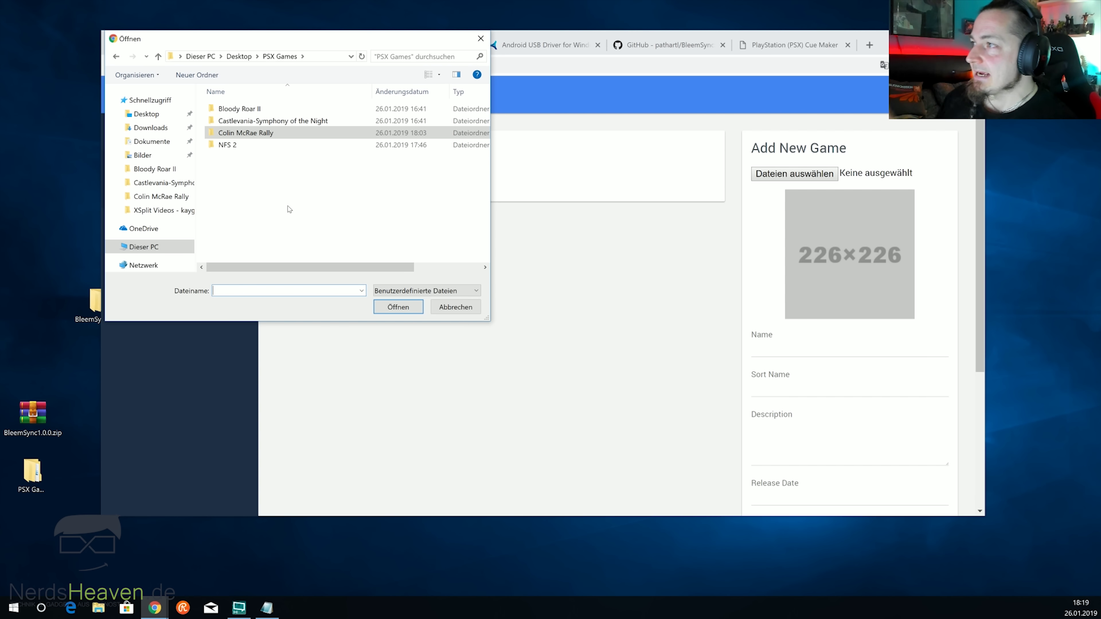
pyautogui.doubleClick(249, 109)
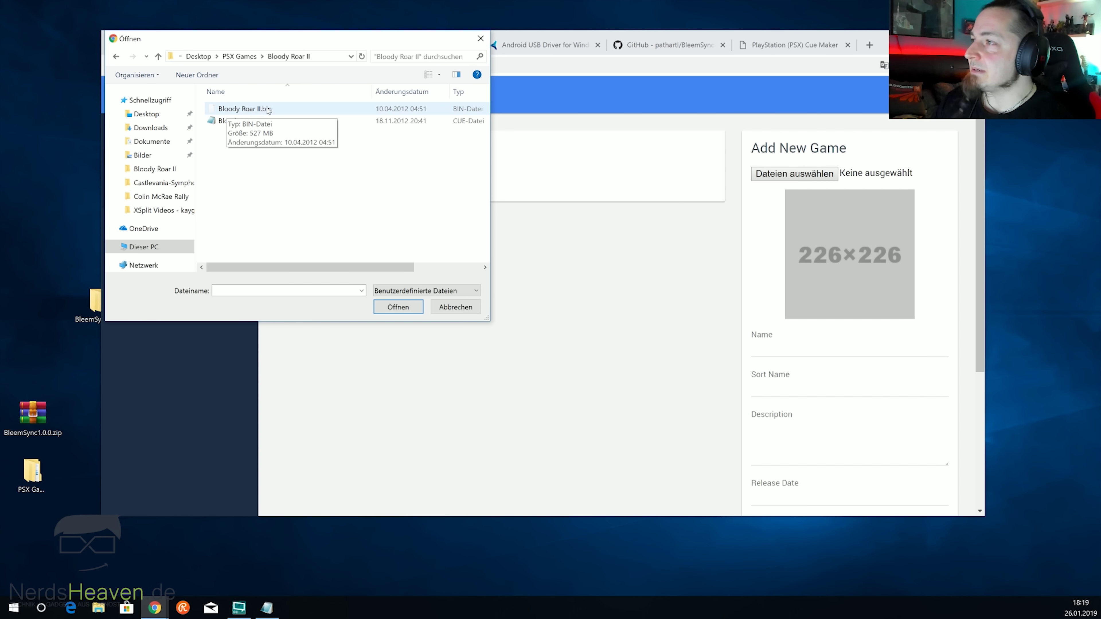
pyautogui.moveTo(285, 153); pyautogui.dragTo(225, 105)
pyautogui.click(398, 307)
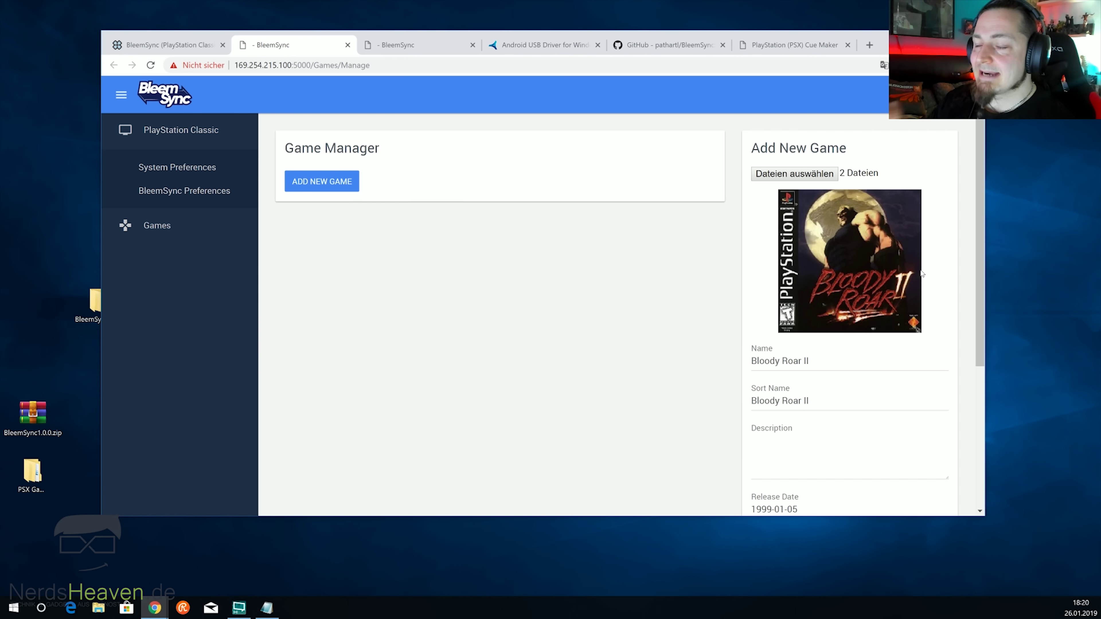
# Review the filled-in Bloody Roar II details and add the game to the console.
pyautogui.scroll(-3, 832, 313)
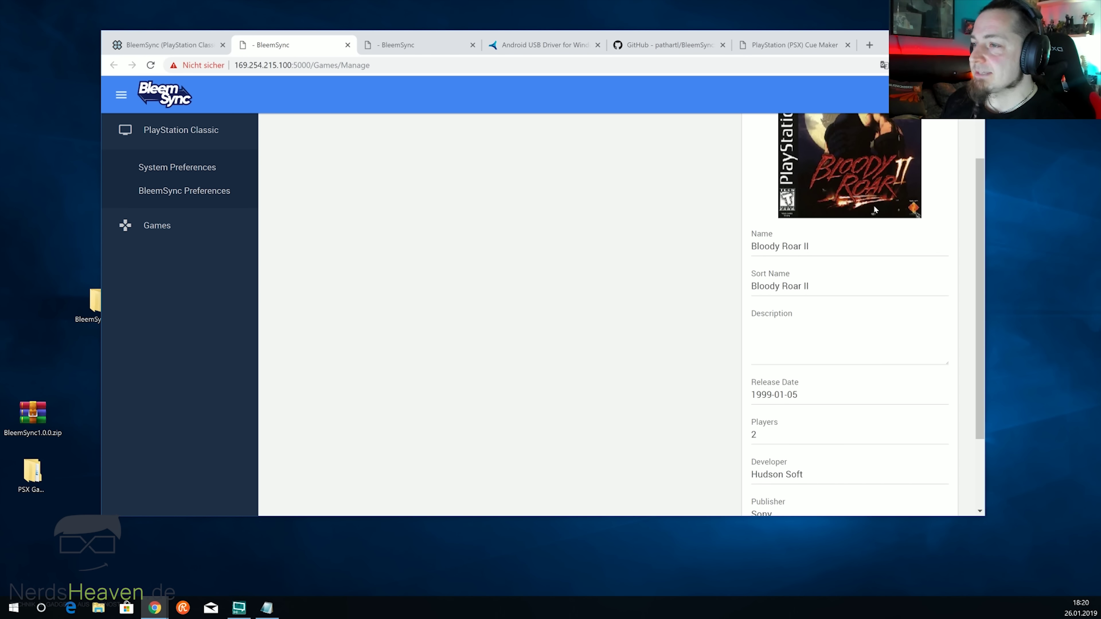
pyautogui.scroll(-3, 874, 210)
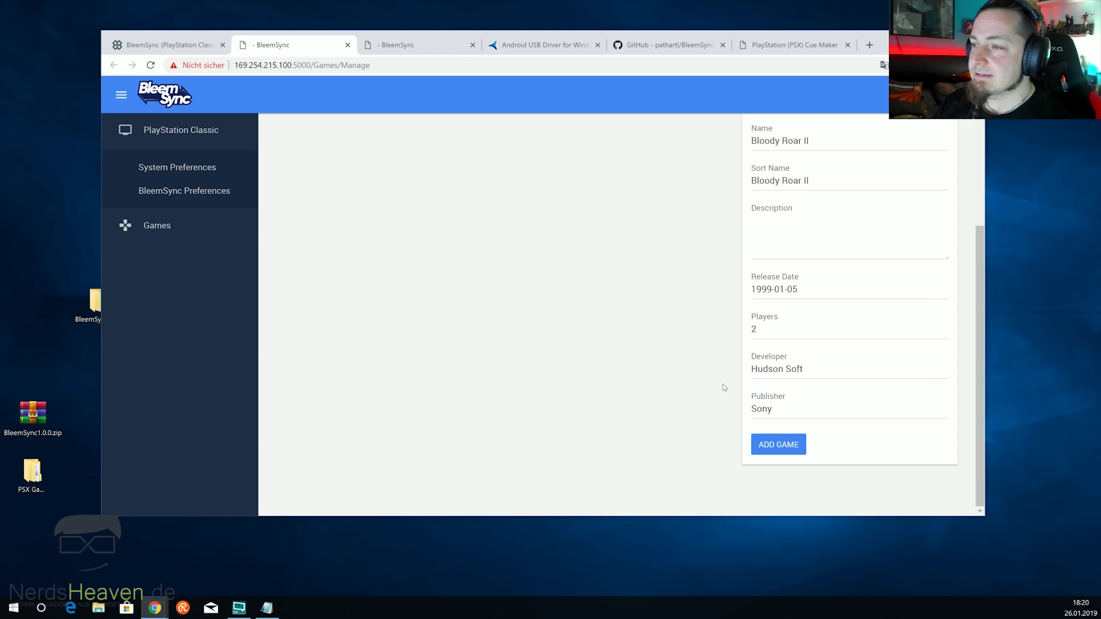
pyautogui.click(774, 448)
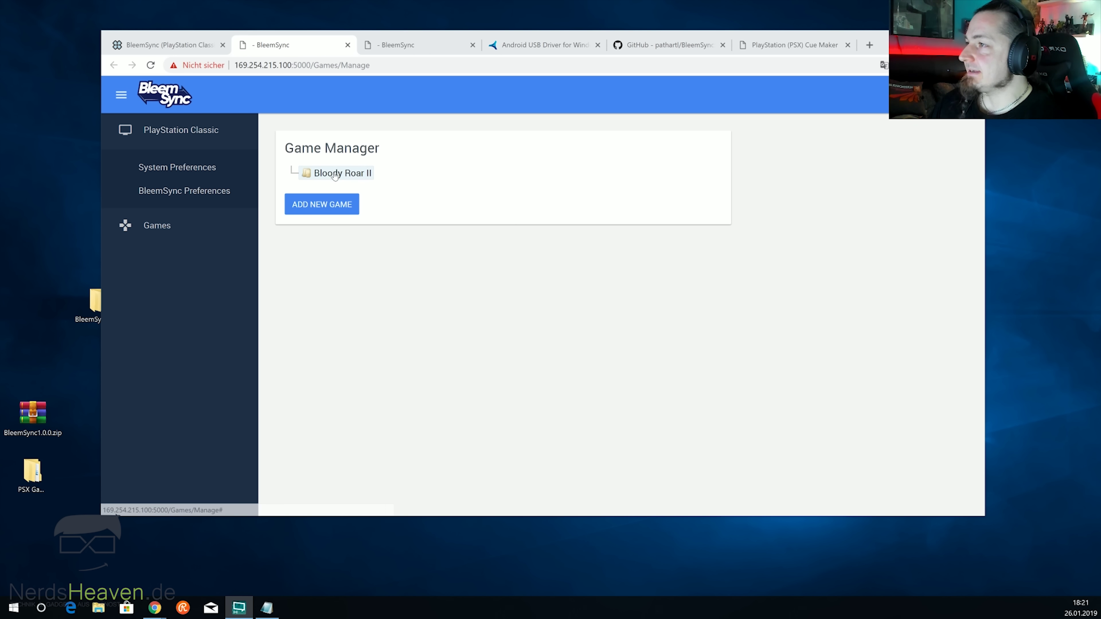
# Reopen the game manager and check the stored details of the Bloody Roar II entry.
pyautogui.click(161, 225)
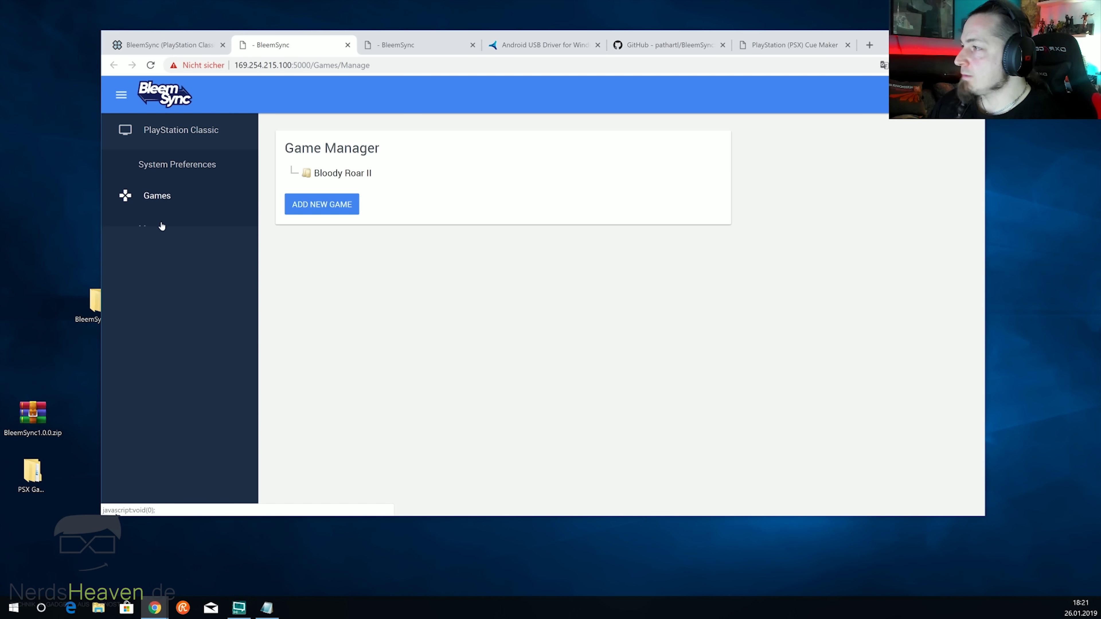
pyautogui.click(159, 205)
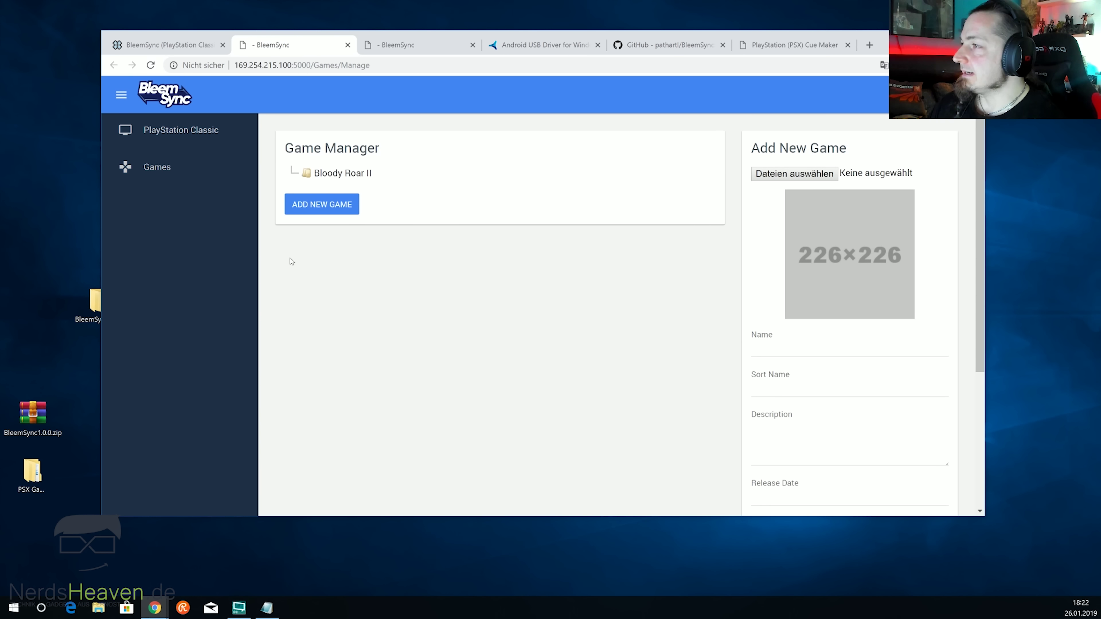
pyautogui.click(368, 178)
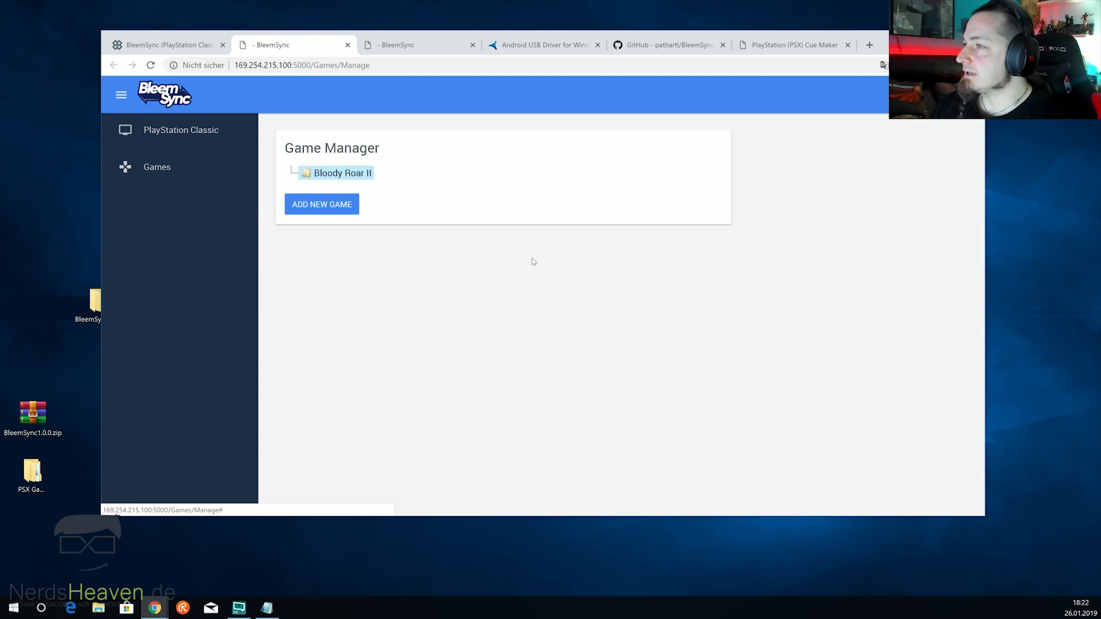
pyautogui.scroll(-4, 775, 219)
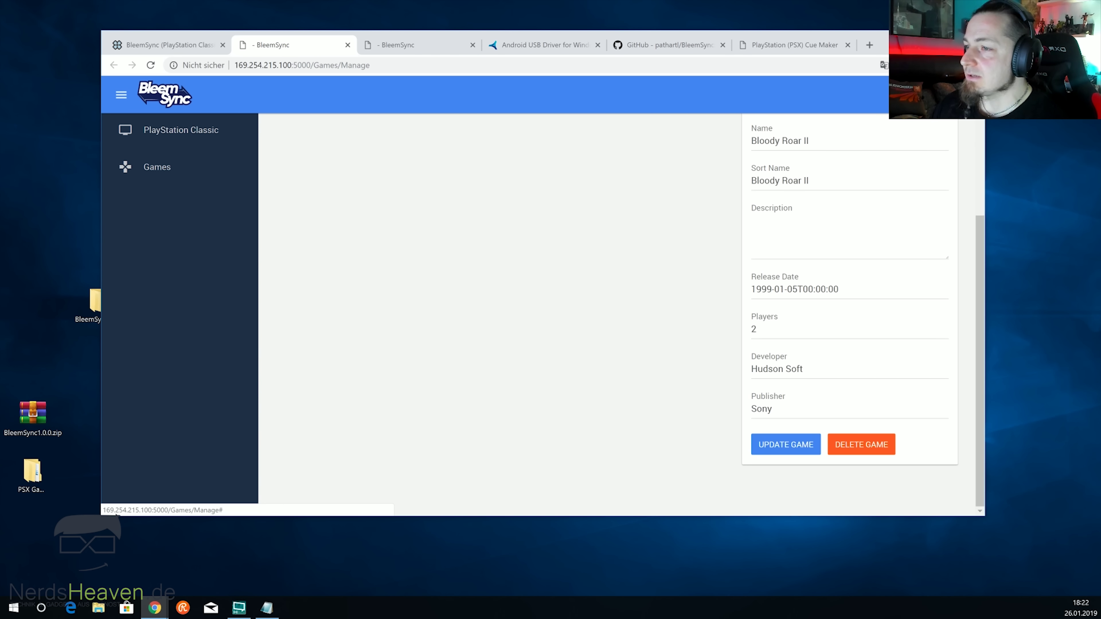
pyautogui.click(777, 449)
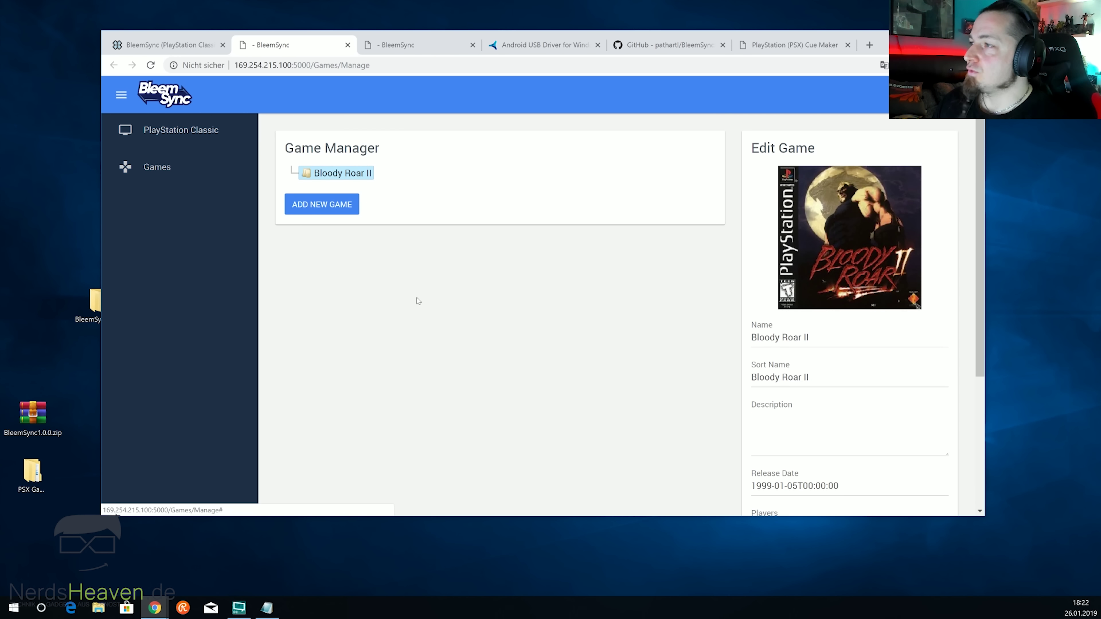
pyautogui.click(336, 206)
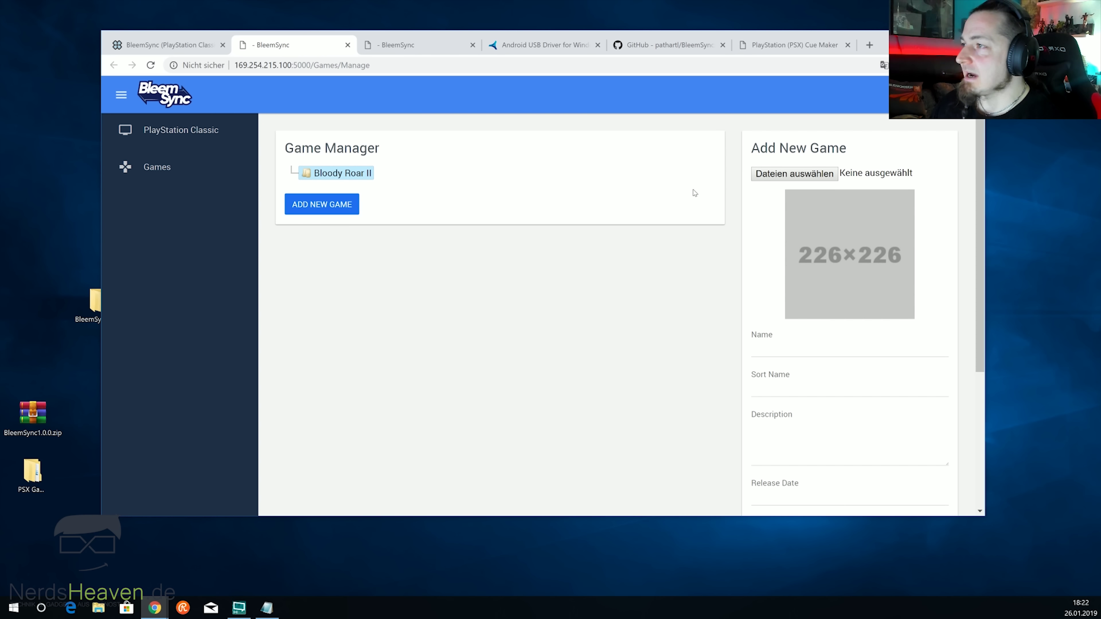
pyautogui.click(785, 176)
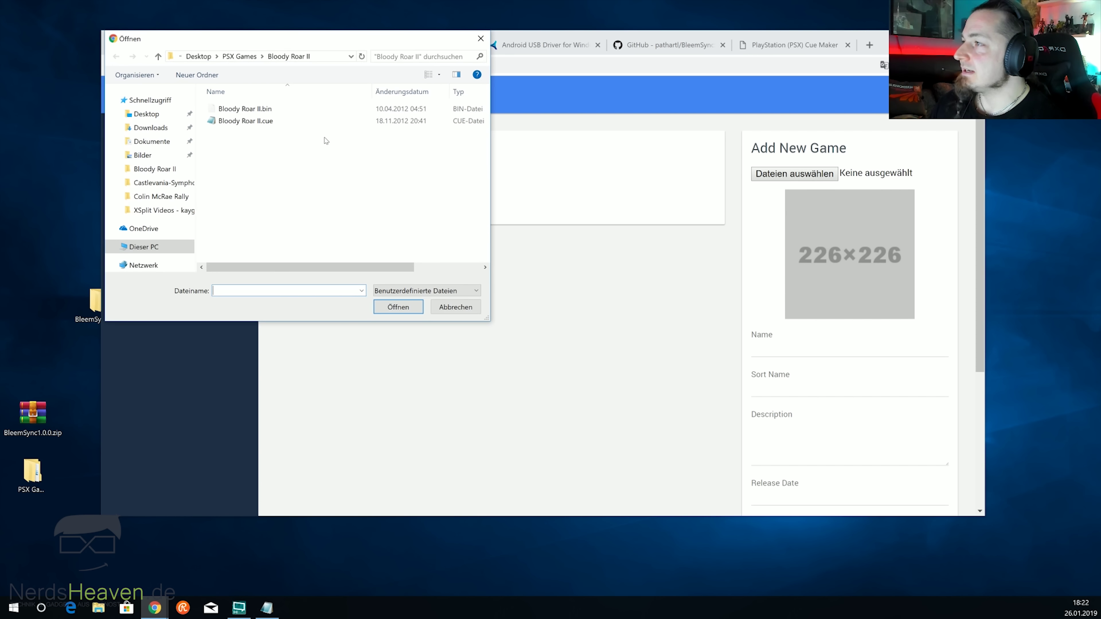
pyautogui.click(238, 57)
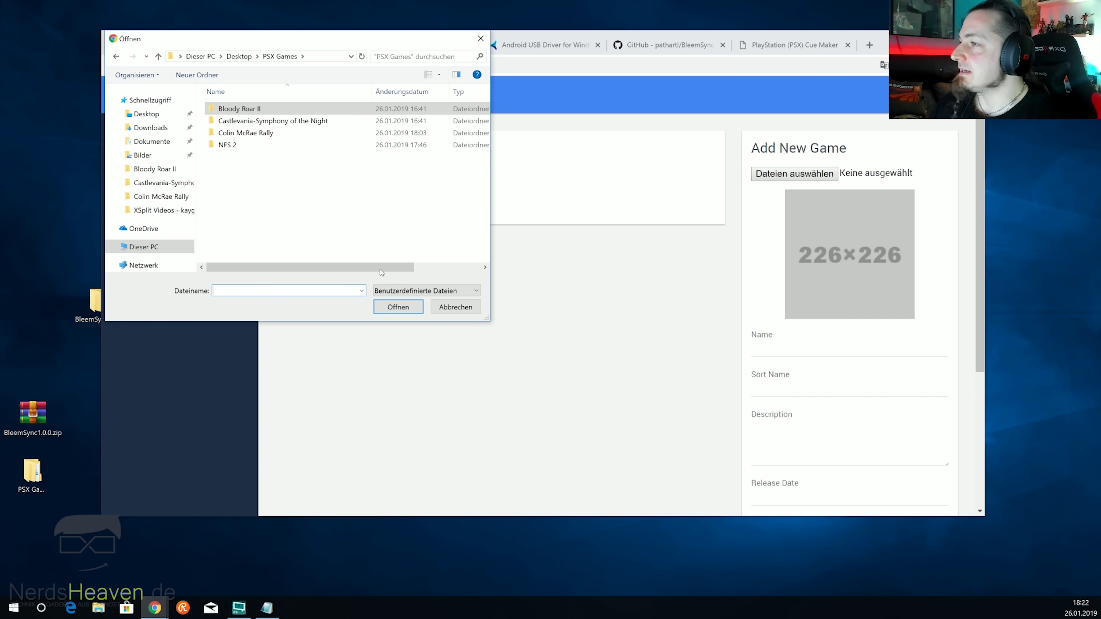
pyautogui.click(455, 307)
# Open Bloody Roar II.cue from the desktop's PSX Games folder in the text editor and examine which .bin file it references.
pyautogui.press('super+d')
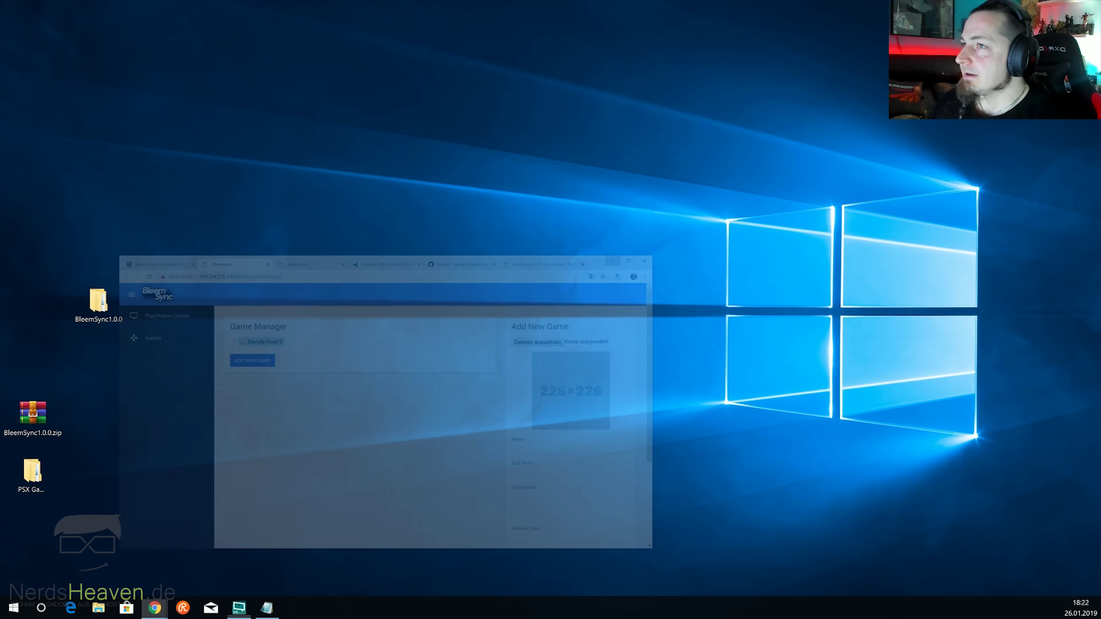
pyautogui.doubleClick(45, 468)
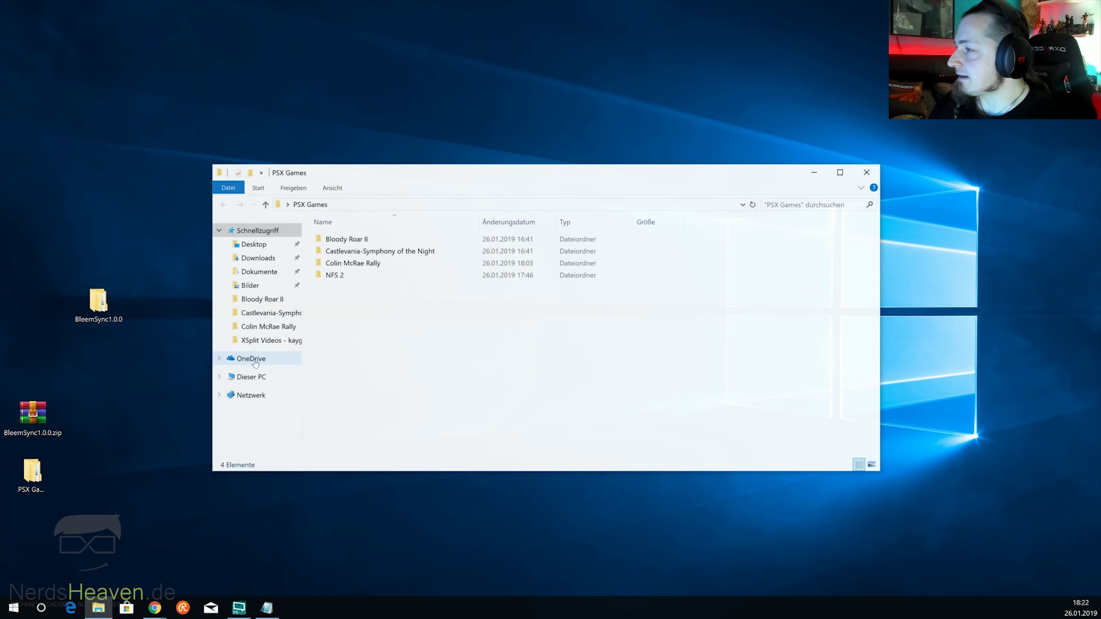
pyautogui.doubleClick(346, 240)
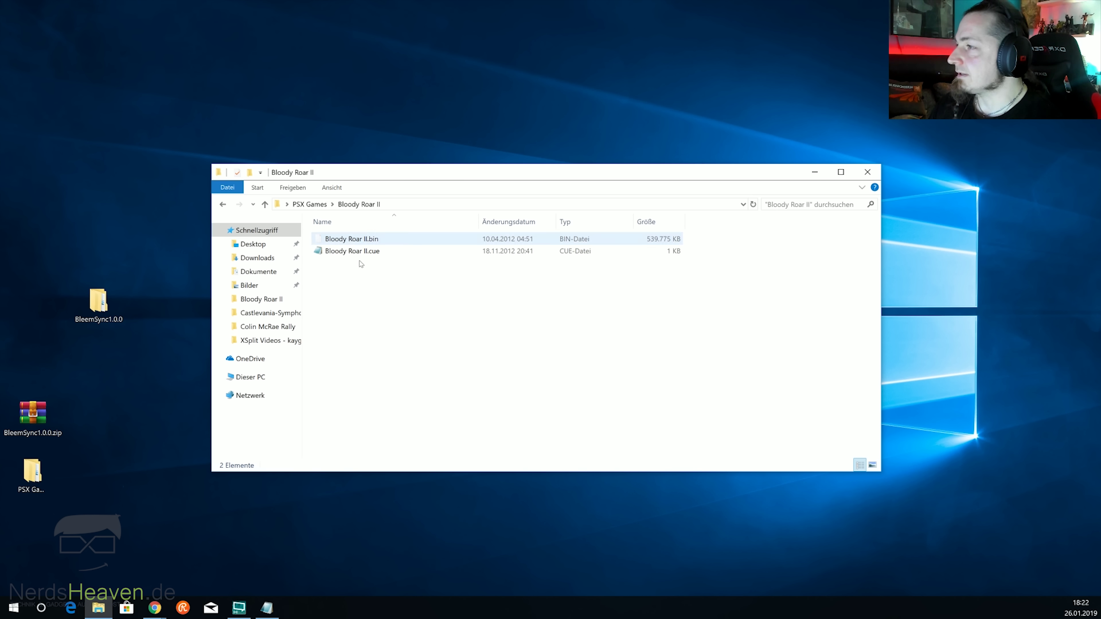
pyautogui.doubleClick(346, 251)
pyautogui.moveTo(477, 207); pyautogui.dragTo(488, 282)
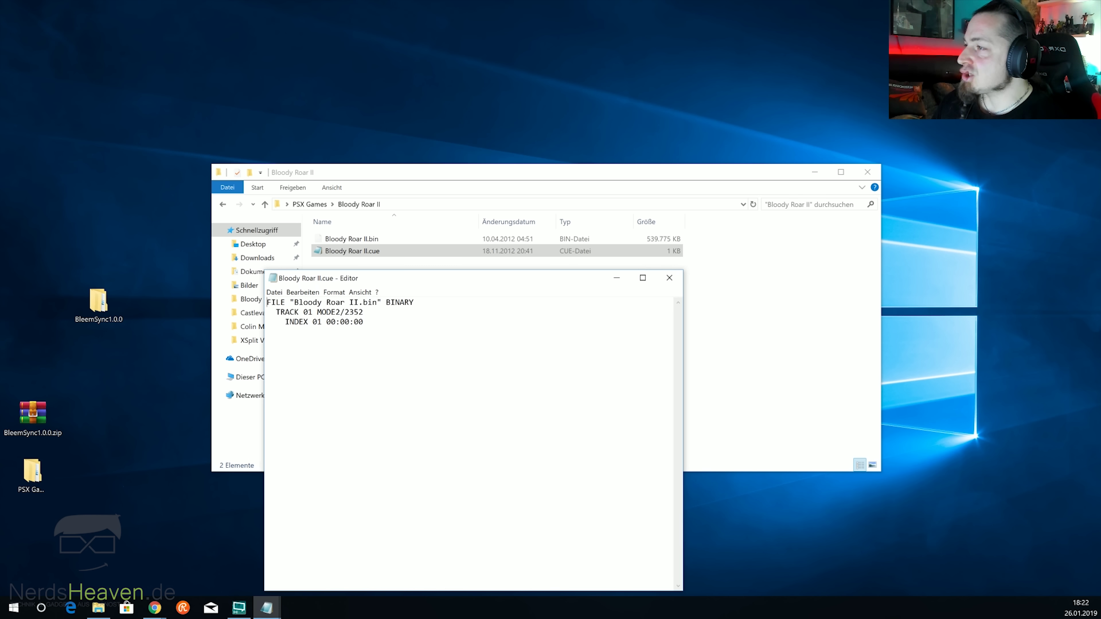
pyautogui.moveTo(294, 302); pyautogui.dragTo(372, 302)
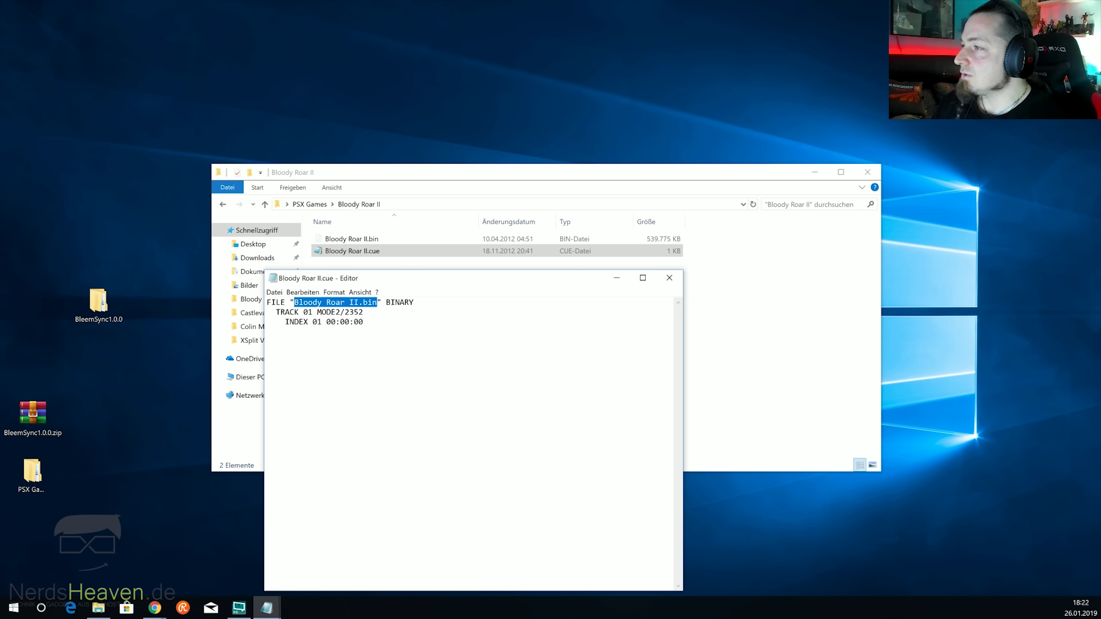
pyautogui.click(670, 278)
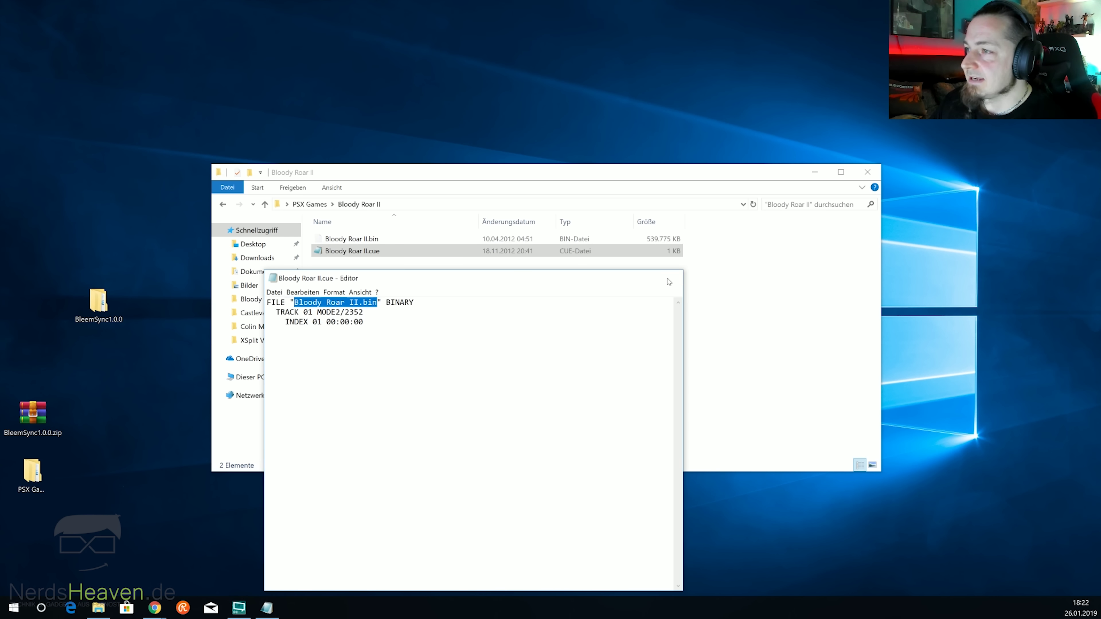
# Open Colin McRae Rally (Track 1).cue from its game folder and compare its track entries with the .bin files.
pyautogui.click(310, 205)
pyautogui.doubleClick(343, 263)
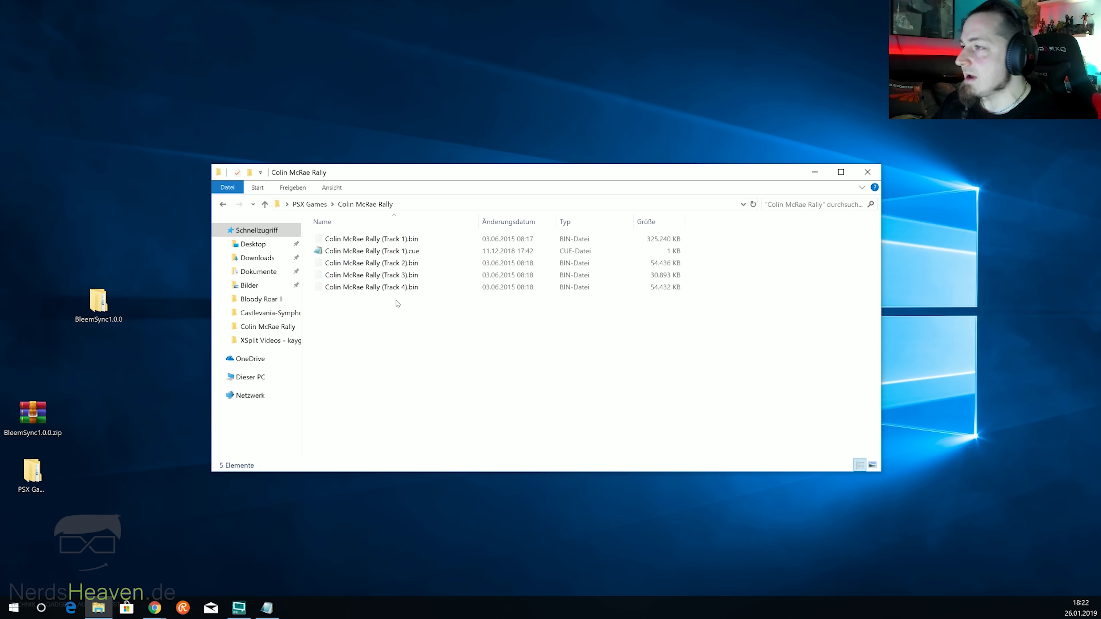
pyautogui.doubleClick(391, 252)
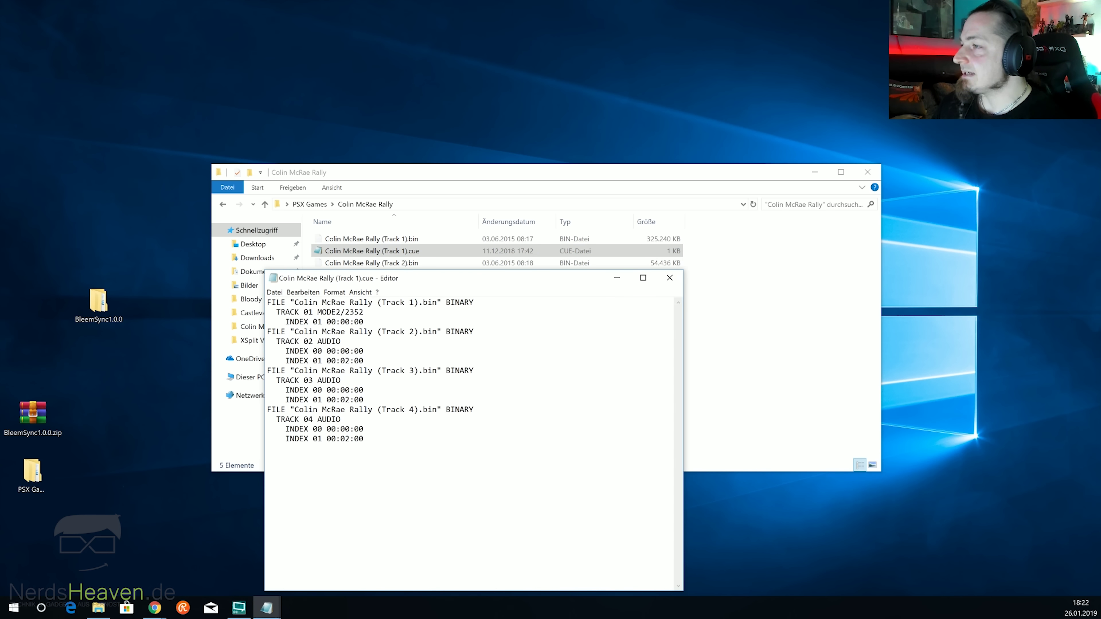
pyautogui.moveTo(499, 288); pyautogui.dragTo(714, 218)
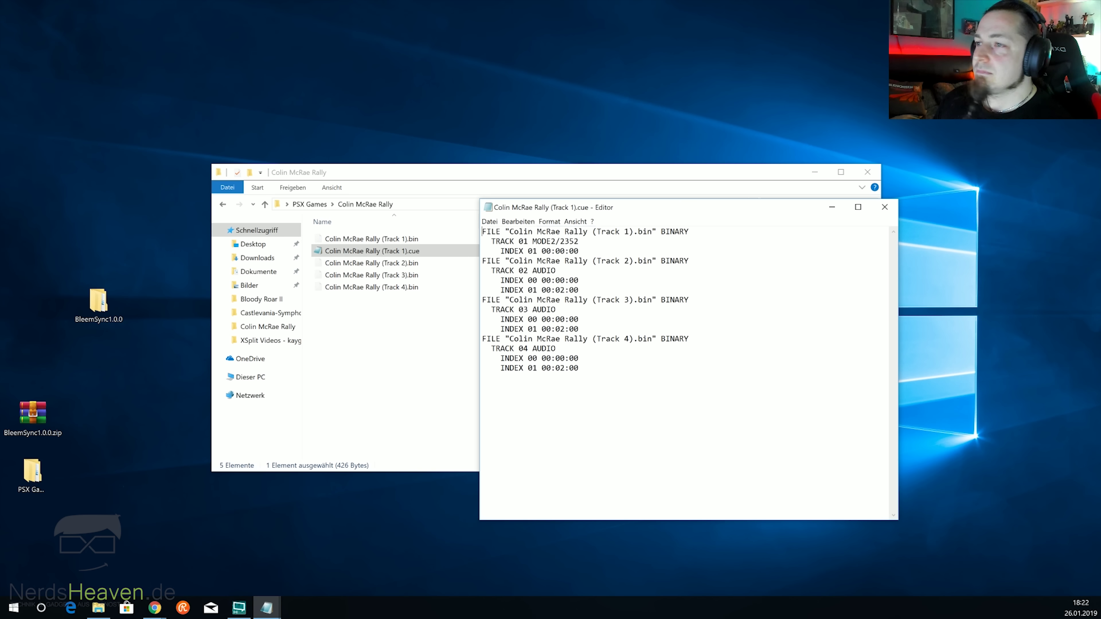
pyautogui.click(884, 207)
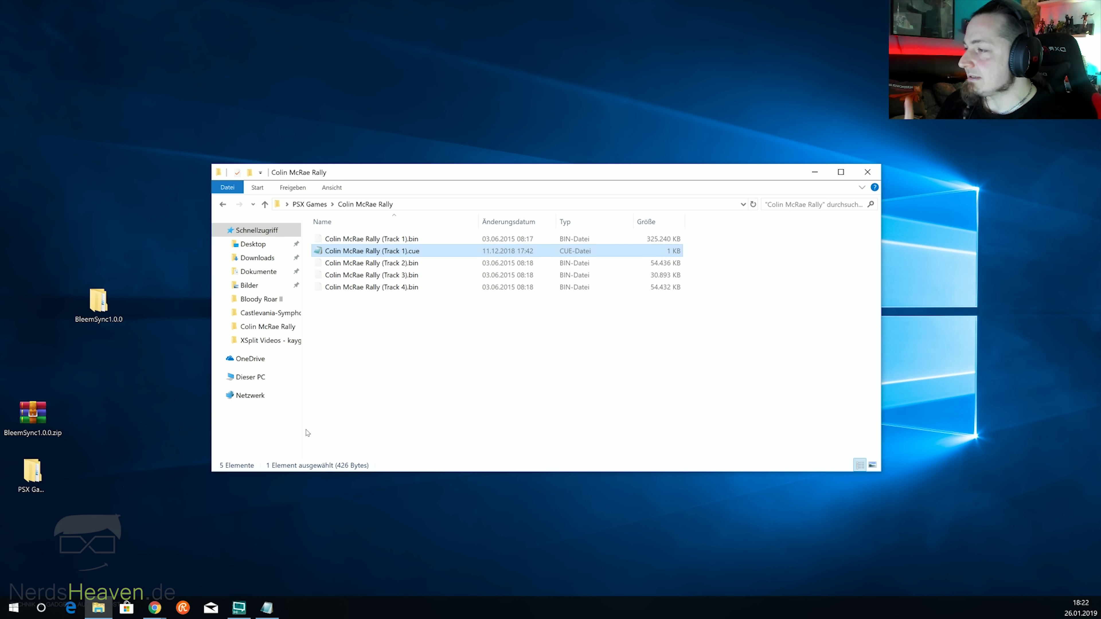
# Switch back to the browser and read the PlayStation (PSX) Cue Maker page's explanation and .bin dropzone instructions.
pyautogui.moveTo(155, 608)
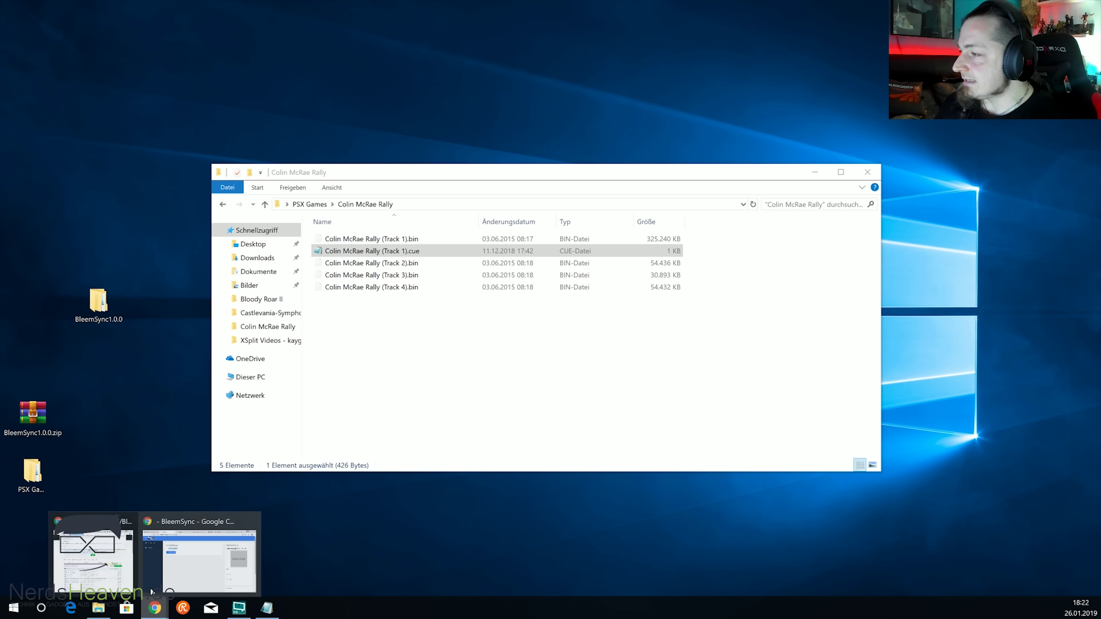
pyautogui.click(195, 558)
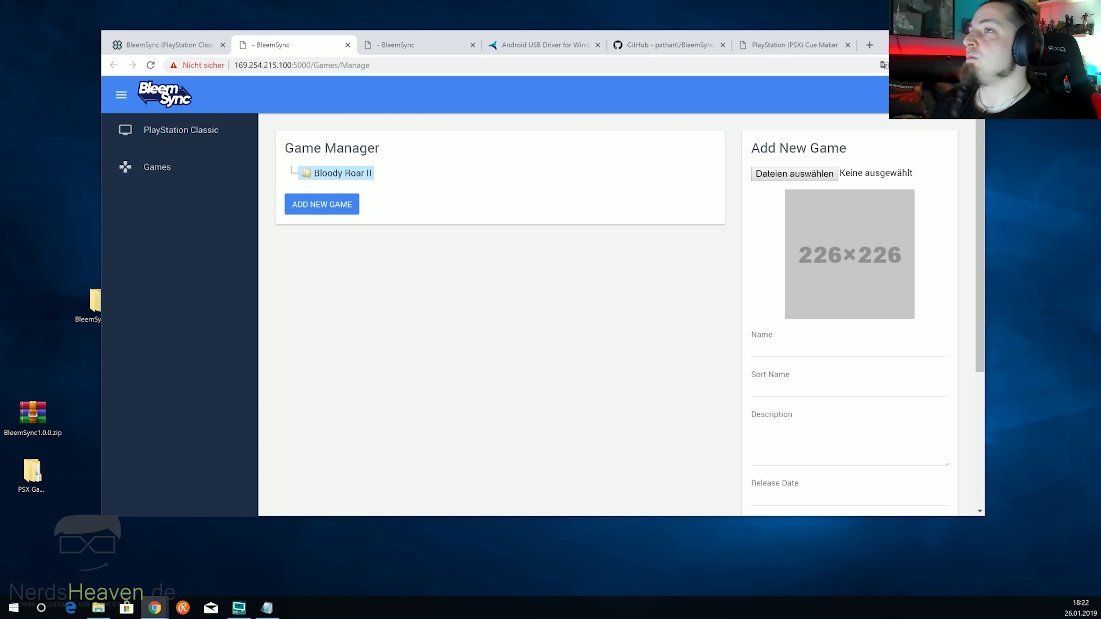
pyautogui.click(786, 46)
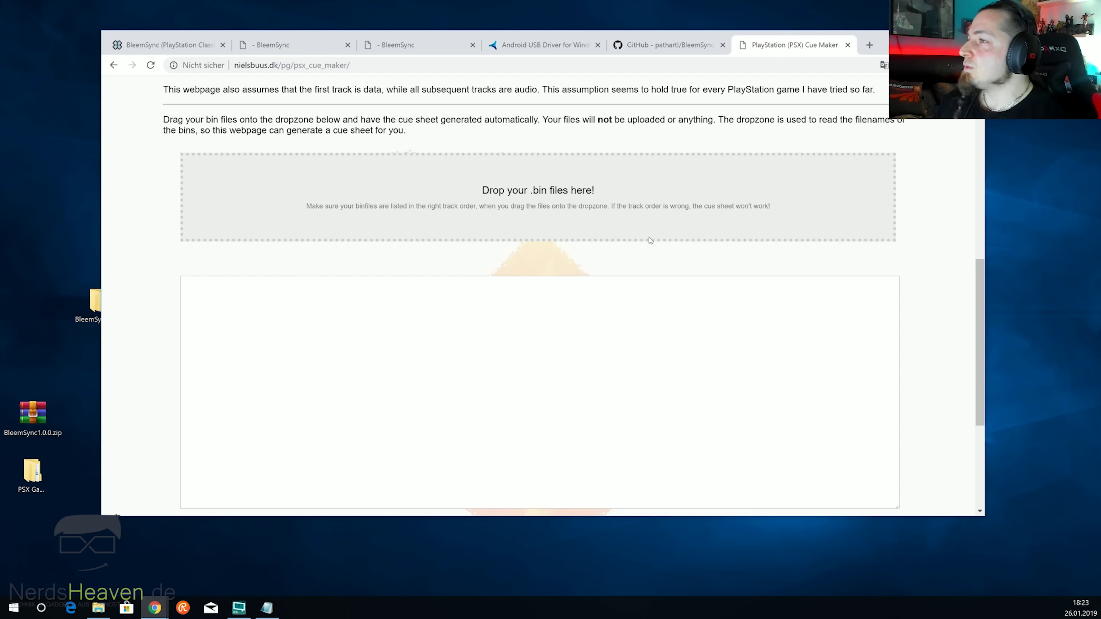
pyautogui.scroll(10, 538, 304)
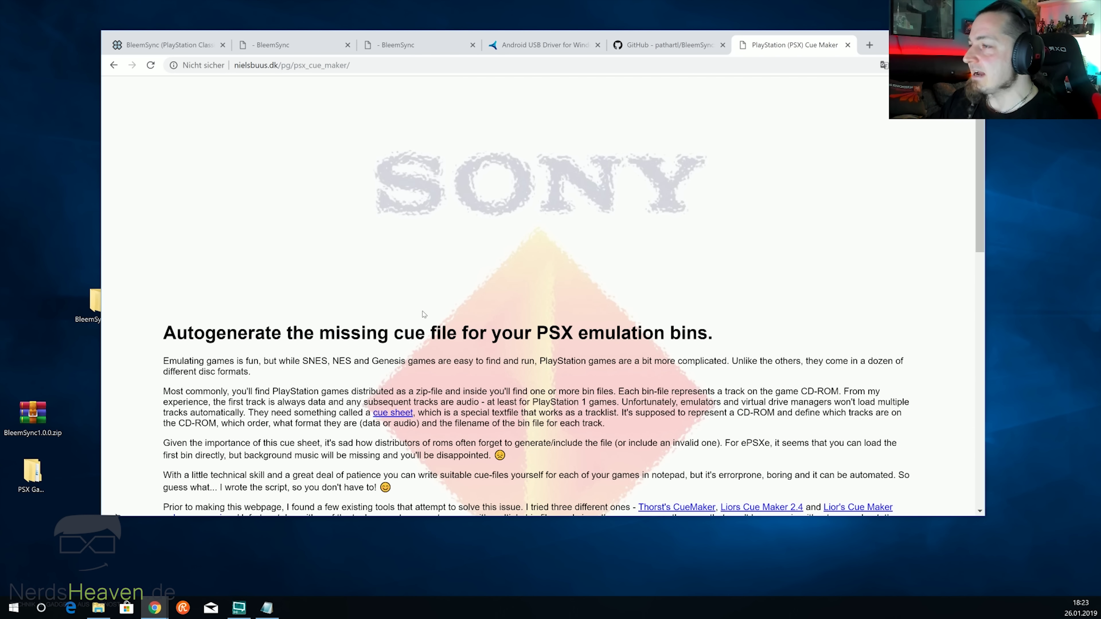
pyautogui.scroll(-5, 427, 304)
pyautogui.scroll(-1, 429, 305)
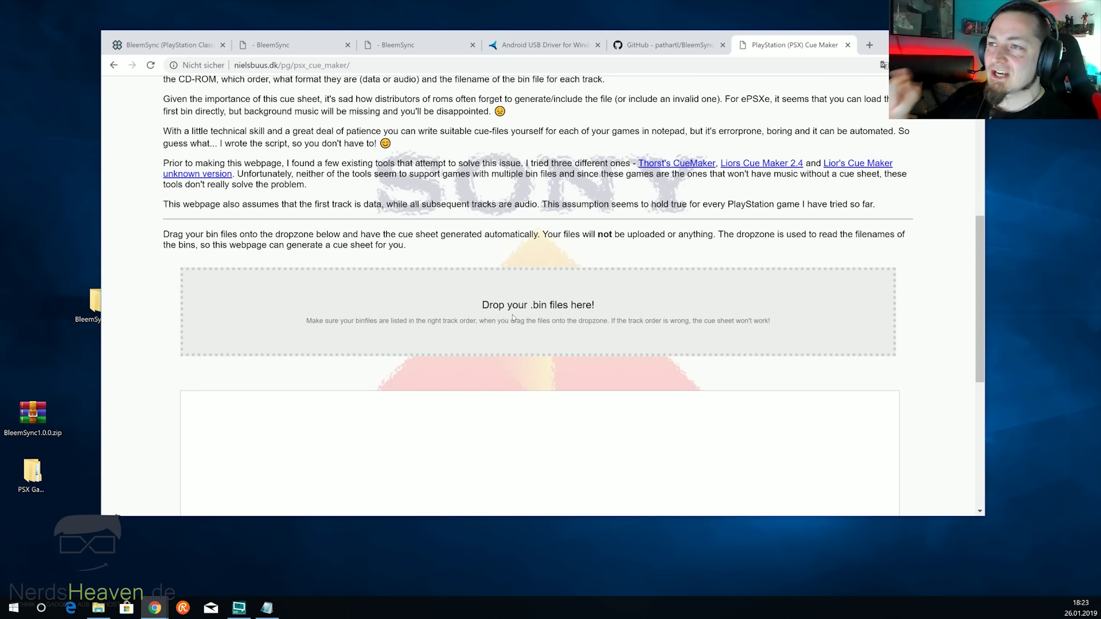
# Generate a cue sheet by dropping the four Colin McRae Rally .bin files from their game folder onto the Cue Maker page's dropzone.
pyautogui.moveTo(885, 40); pyautogui.dragTo(933, 65)
pyautogui.click(694, 172)
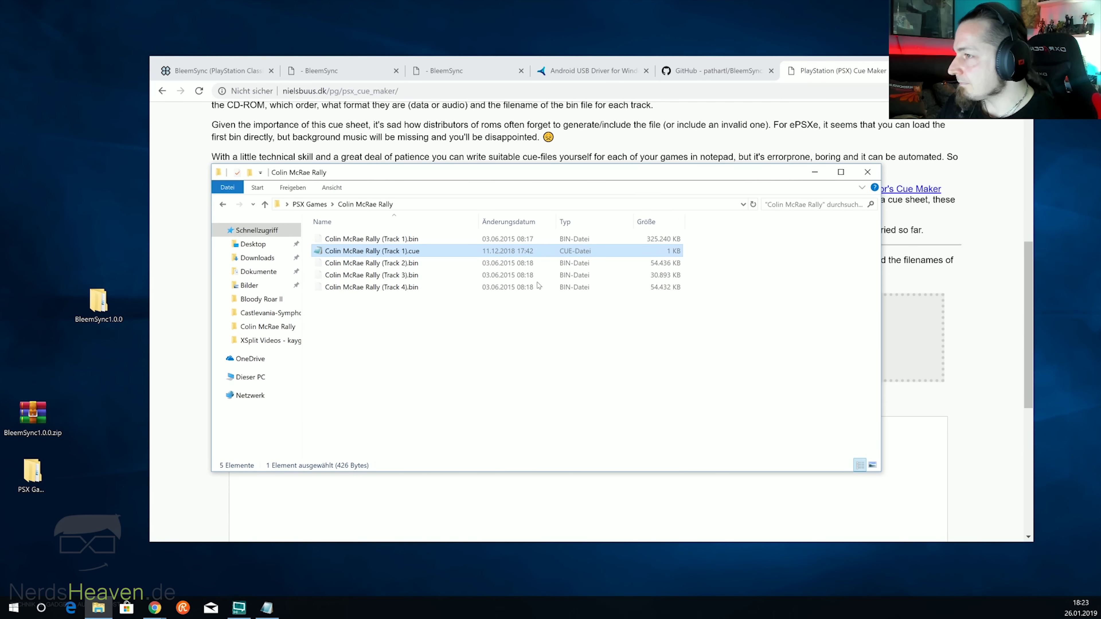
pyautogui.moveTo(620, 181); pyautogui.dragTo(668, 265)
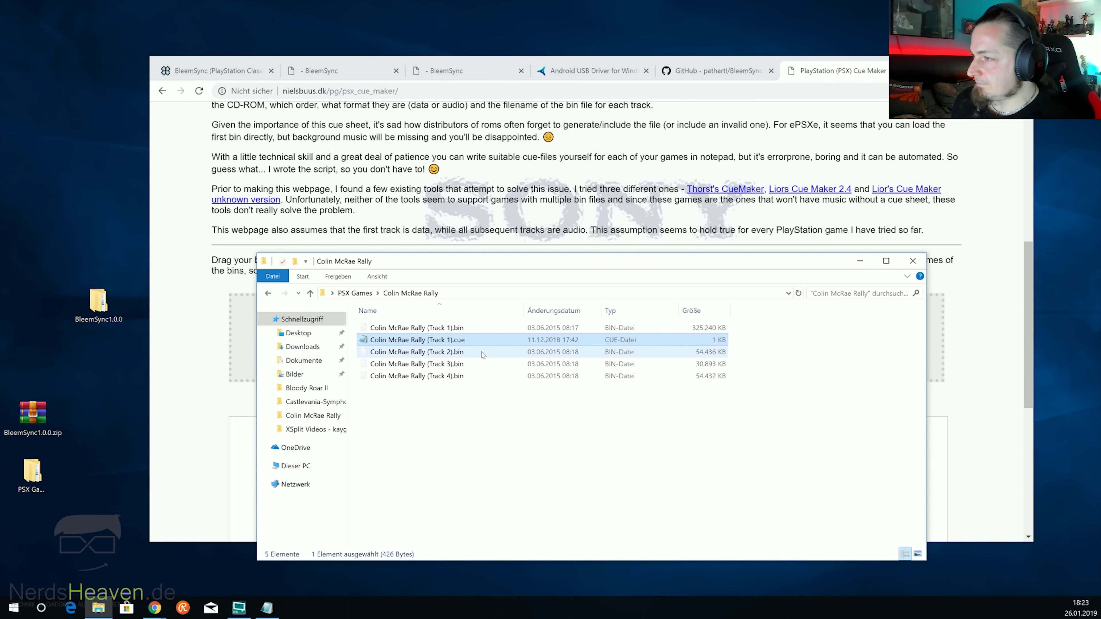
pyautogui.click(458, 329)
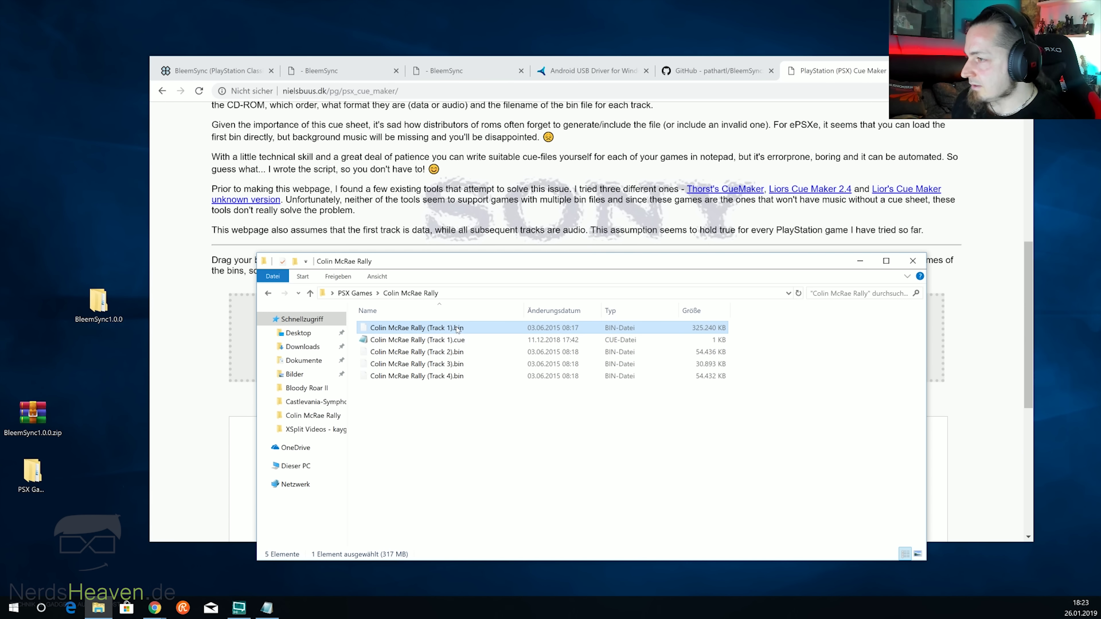
pyautogui.keyDown('ctrl'); pyautogui.click(458, 352); pyautogui.keyUp('ctrl')
pyautogui.keyDown('ctrl'); pyautogui.click(457, 365); pyautogui.keyUp('ctrl')
pyautogui.keyDown('ctrl'); pyautogui.click(457, 377); pyautogui.keyUp('ctrl')
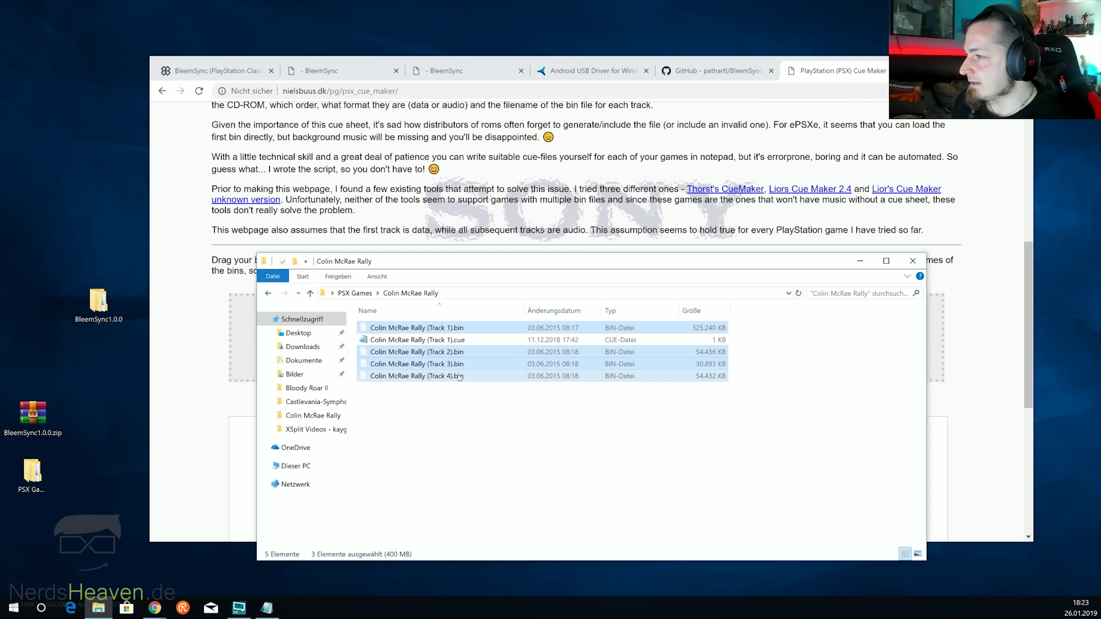
pyautogui.moveTo(522, 268); pyautogui.dragTo(718, 244)
pyautogui.moveTo(660, 309); pyautogui.dragTo(373, 343)
pyautogui.scroll(-2, 515, 393)
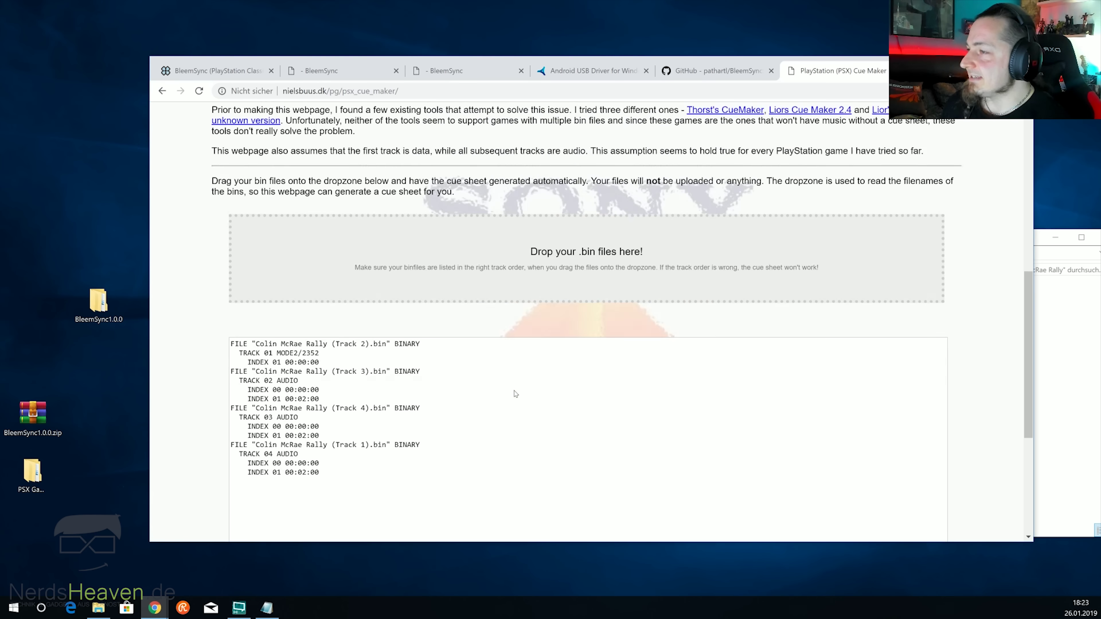
# Copy the full text of the cue sheet generated for Colin McRae Rally.
pyautogui.scroll(-2, 515, 394)
pyautogui.moveTo(515, 393); pyautogui.dragTo(211, 248)
pyautogui.hotkey('ctrl', 'c')
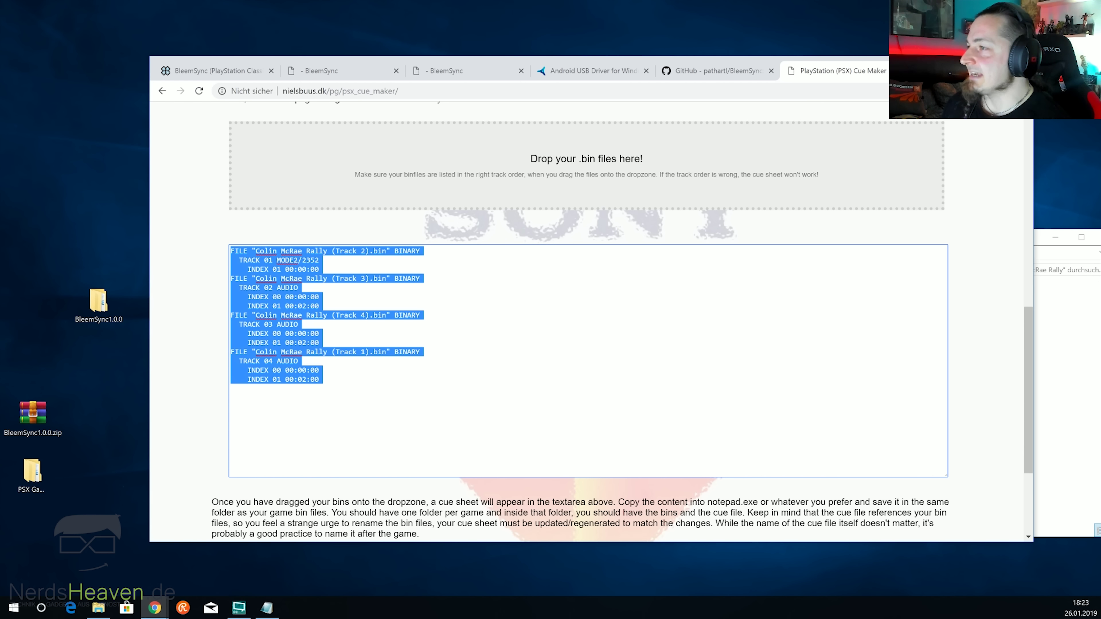
# Create a new text document with its default name in the Colin McRae Rally folder and open it in the text editor.
pyautogui.hotkey('alt', 'Tab')
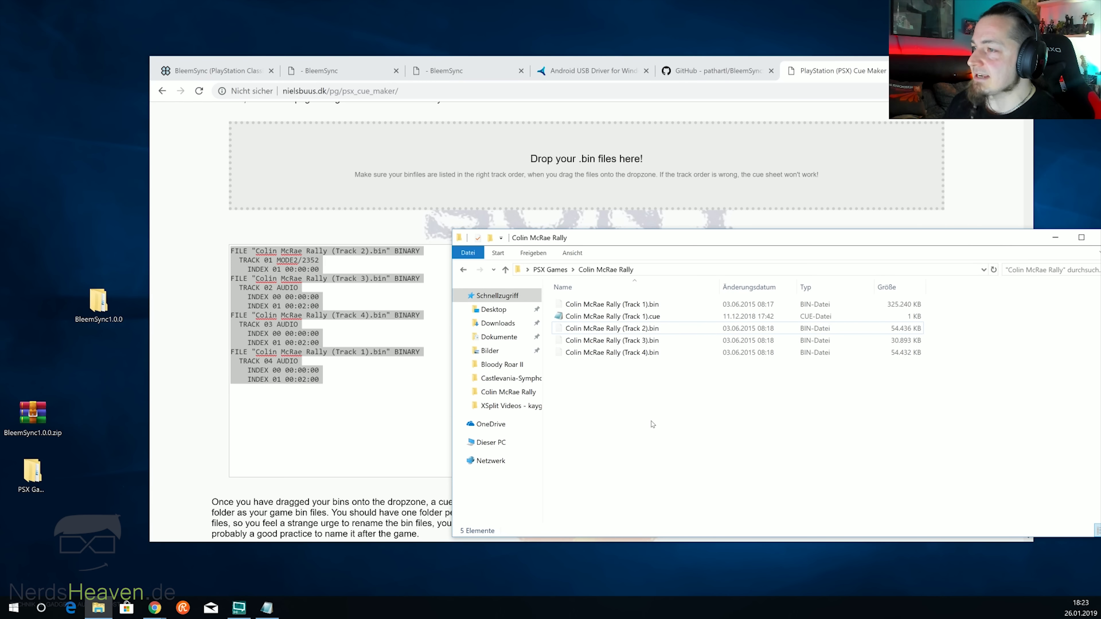
pyautogui.rightClick(623, 413)
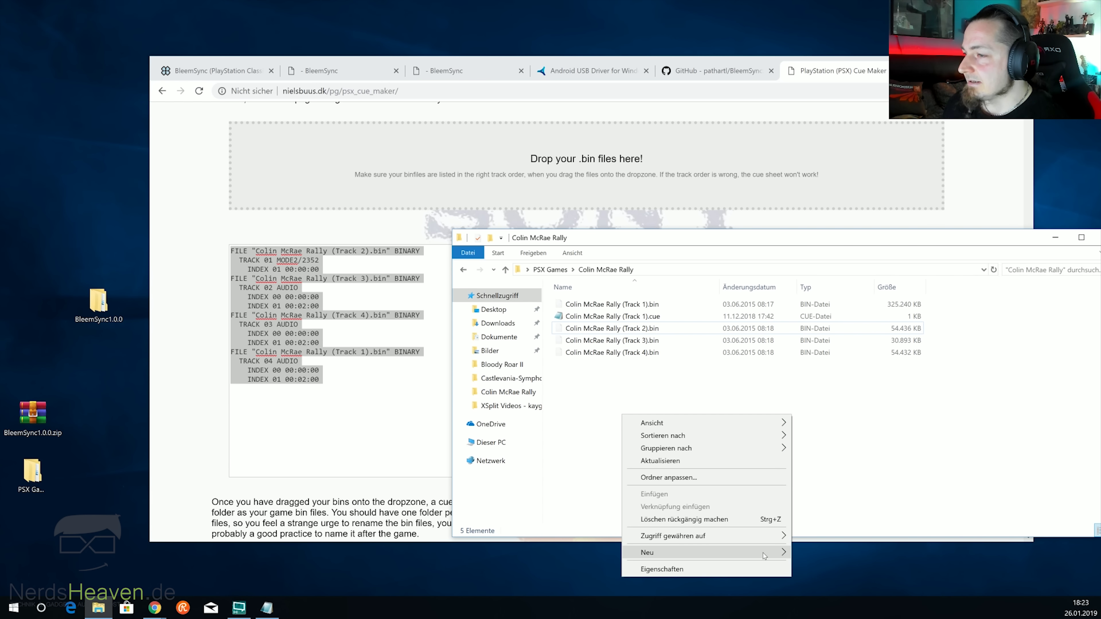
pyautogui.moveTo(763, 556)
pyautogui.click(823, 540)
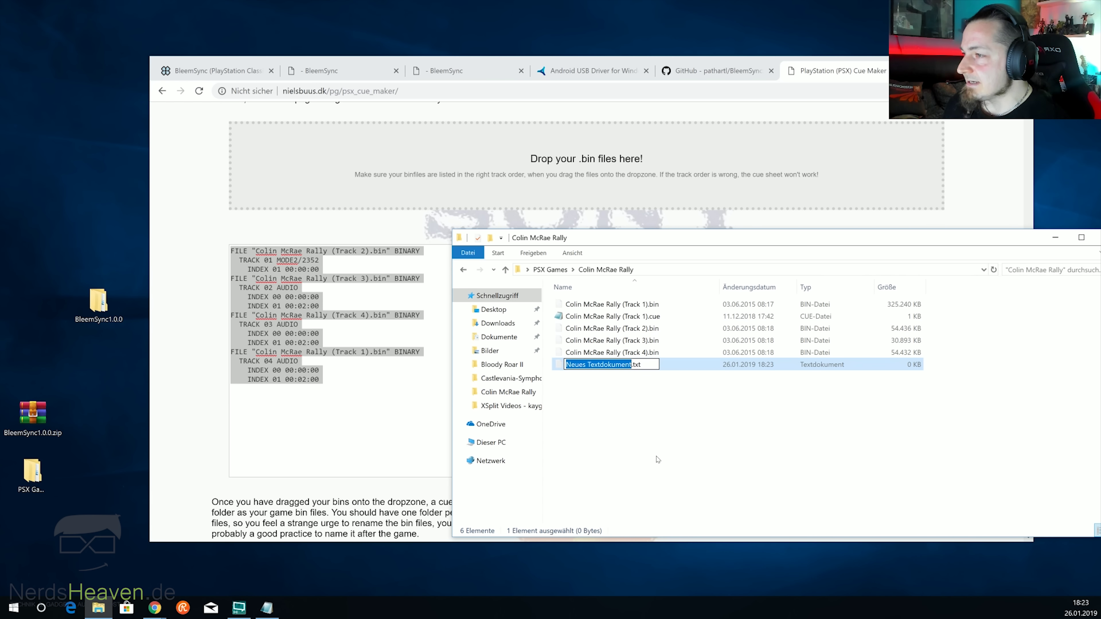
pyautogui.press('Return')
pyautogui.press('Return')
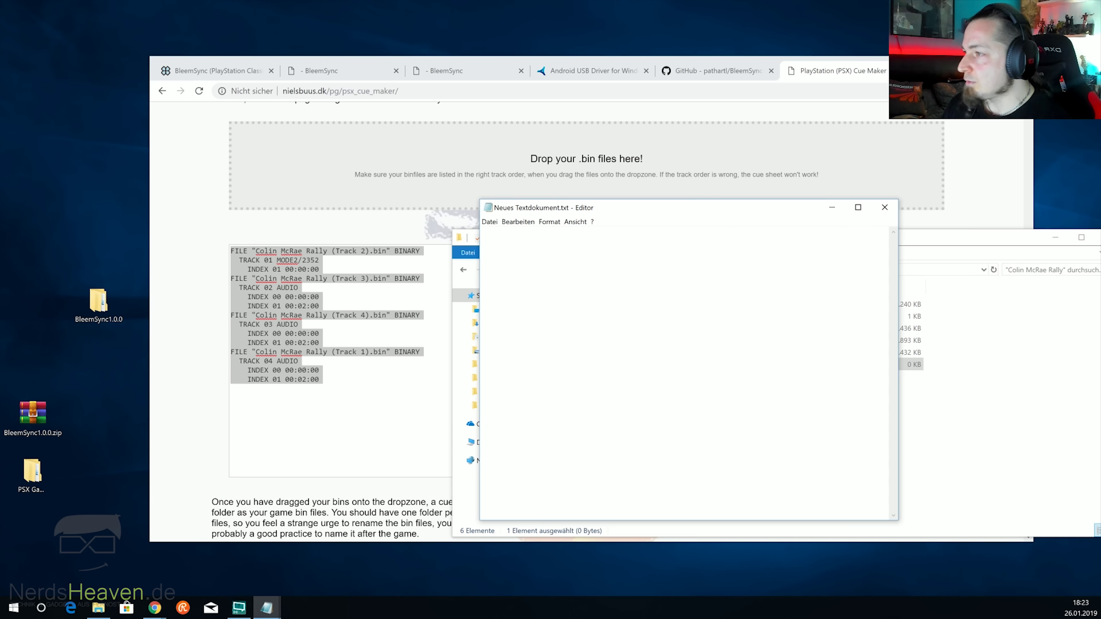
# Paste the copied cue sheet into the empty text document, then save and close it.
pyautogui.hotkey('alt', 'Tab')
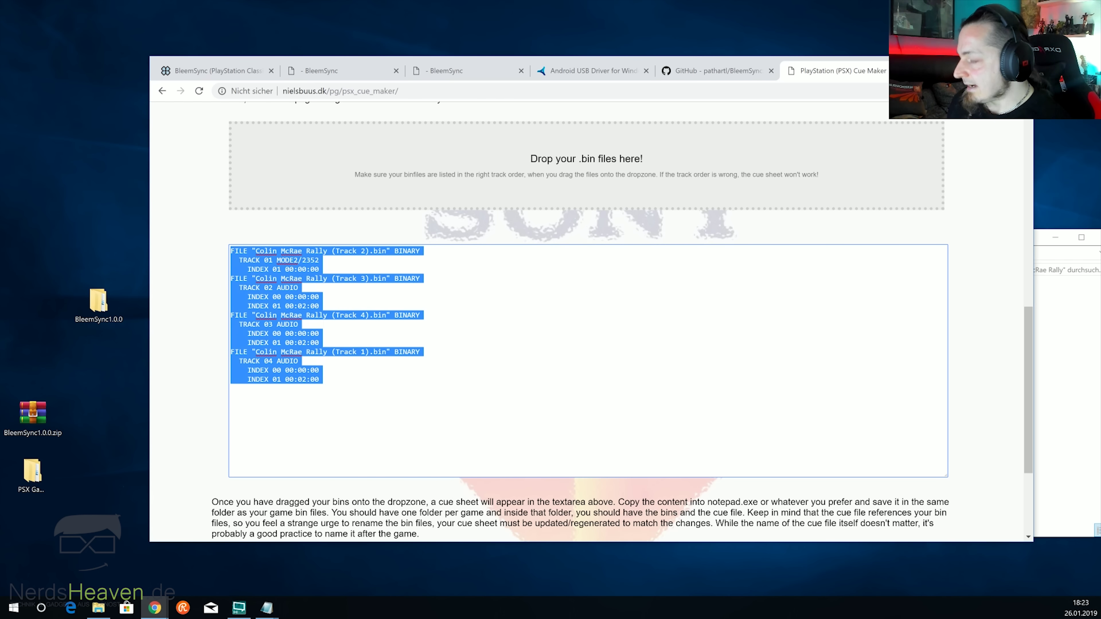
pyautogui.hotkey('alt', 'Tab')
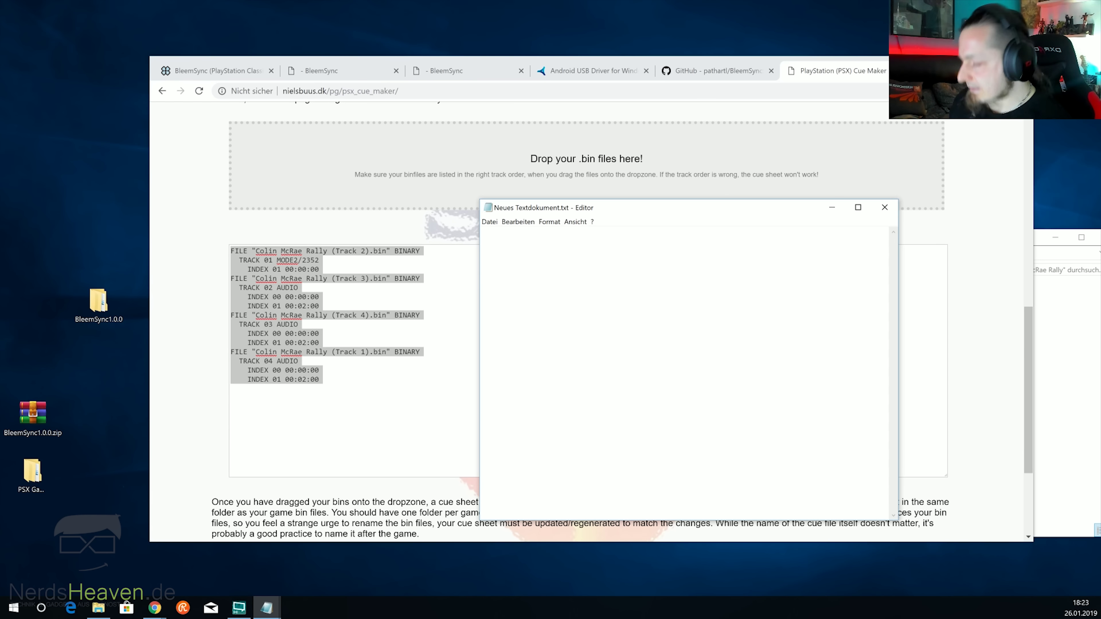
pyautogui.hotkey('ctrl', 'v')
pyautogui.click(884, 208)
pyautogui.click(510, 326)
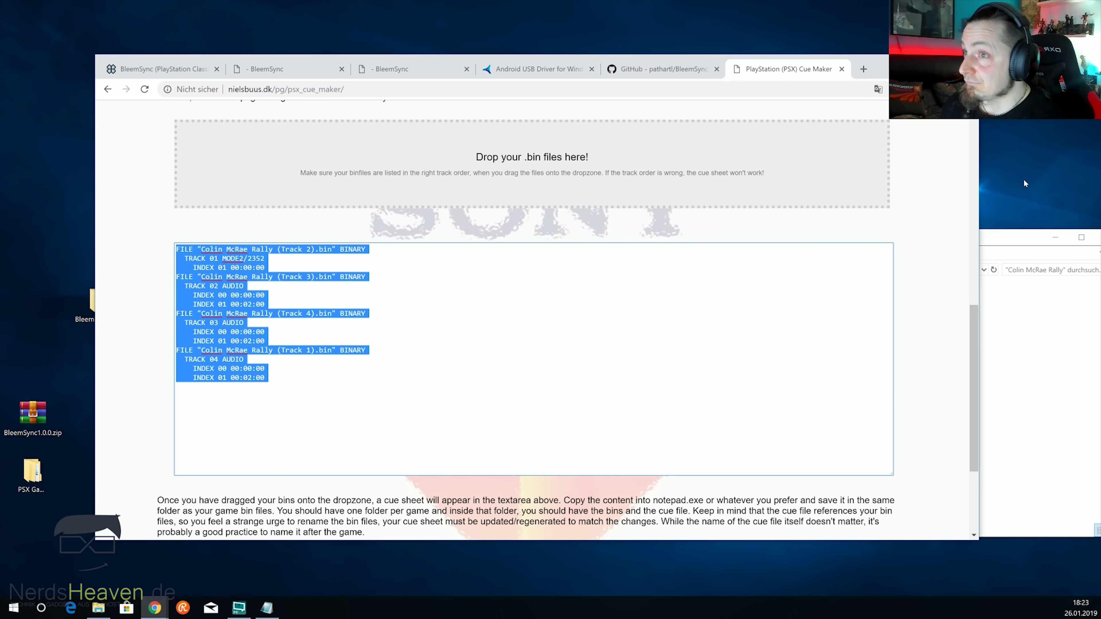
# Rename the new text document to Colin McRae Rally (Track 1).txt, reusing the name copied from the first .bin file.
pyautogui.hotkey('alt', 'Tab')
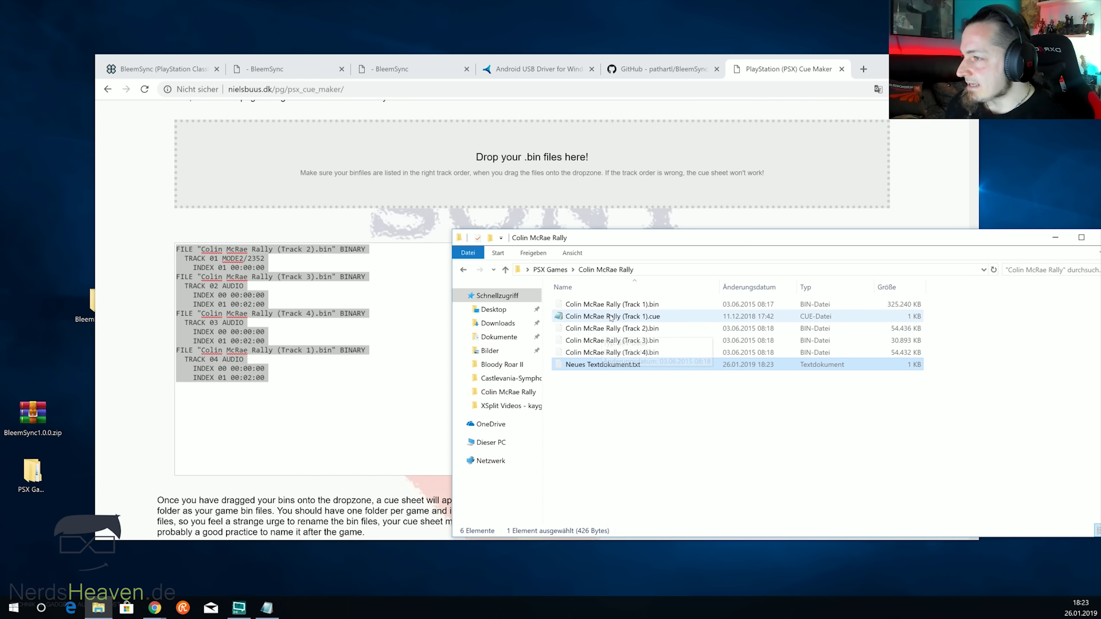
pyautogui.press('Home')
pyautogui.press('F2')
pyautogui.hotkey('ctrl', 'c')
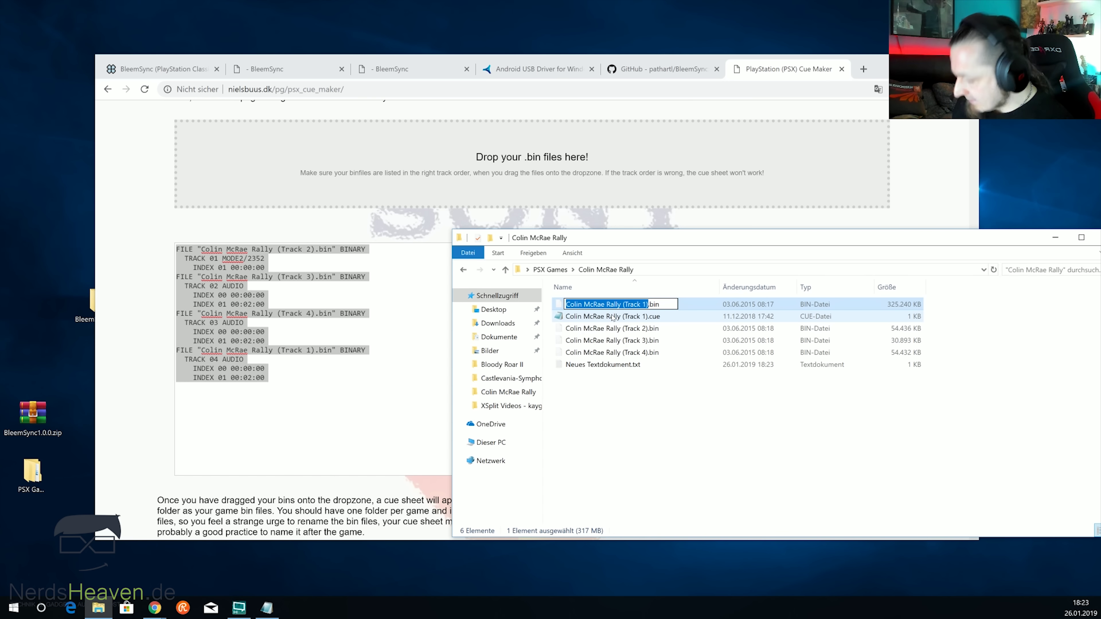
pyautogui.click(589, 366)
pyautogui.press('F2')
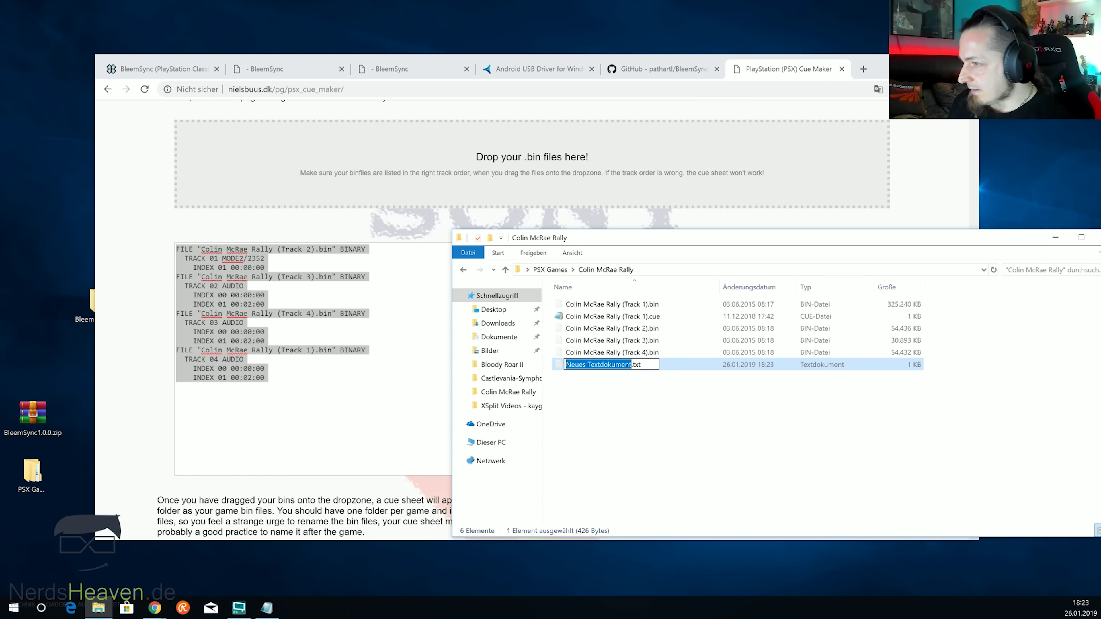
pyautogui.hotkey('ctrl', 'v')
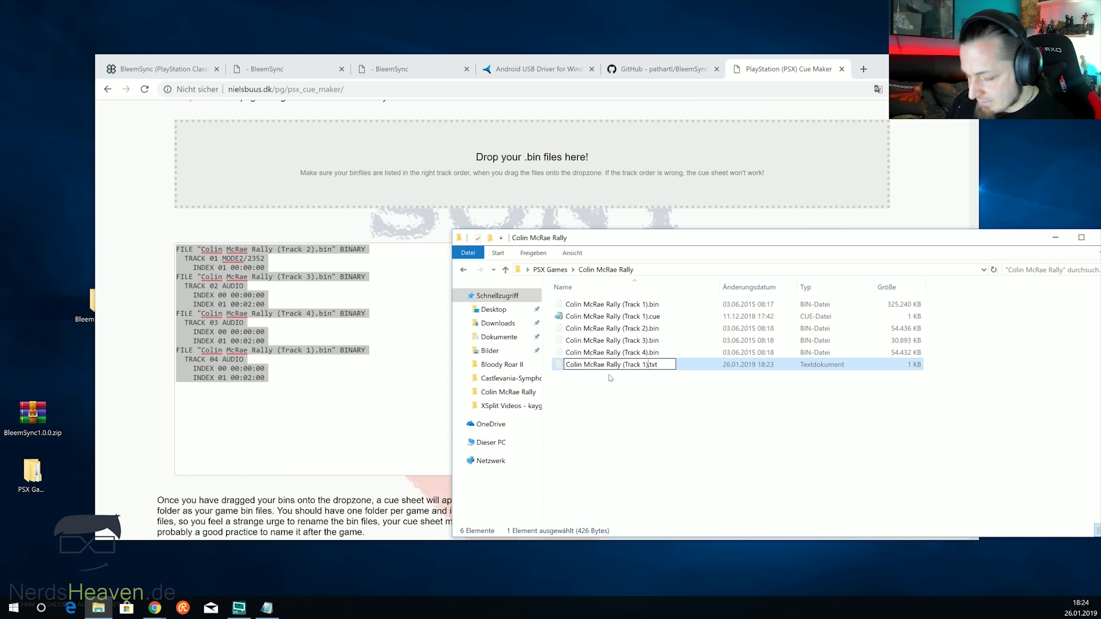
pyautogui.press('Return')
# Change the extension of Colin McRae Rally (Track 1).txt to .cue and accept the renaming.
pyautogui.click(646, 317)
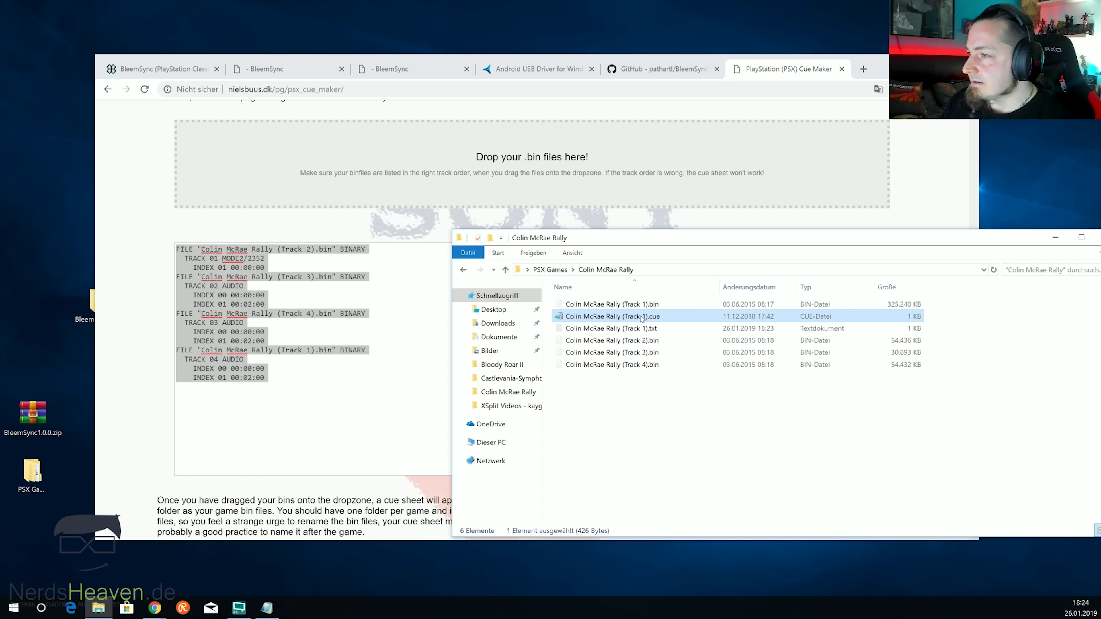
pyautogui.click(655, 329)
pyautogui.click(656, 329)
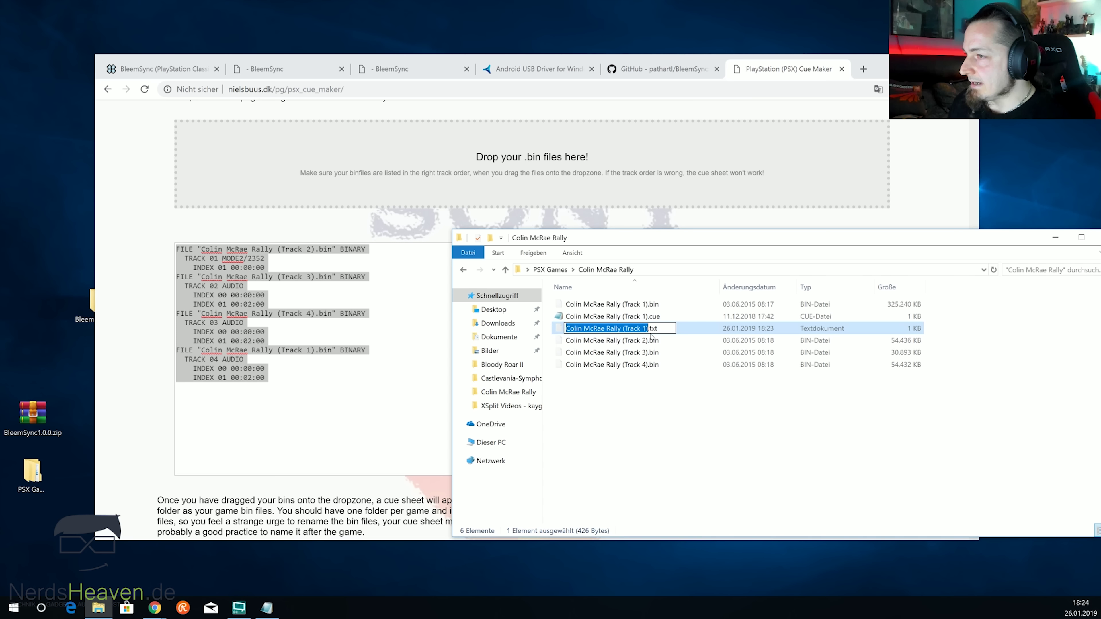
pyautogui.click(656, 329)
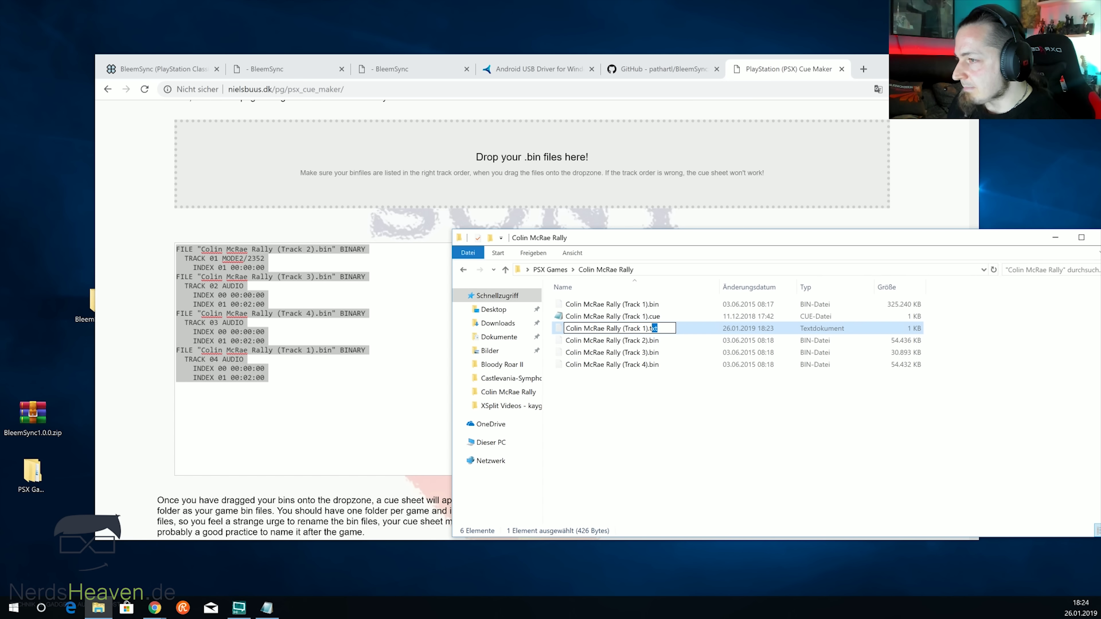
pyautogui.press('BackSpace')
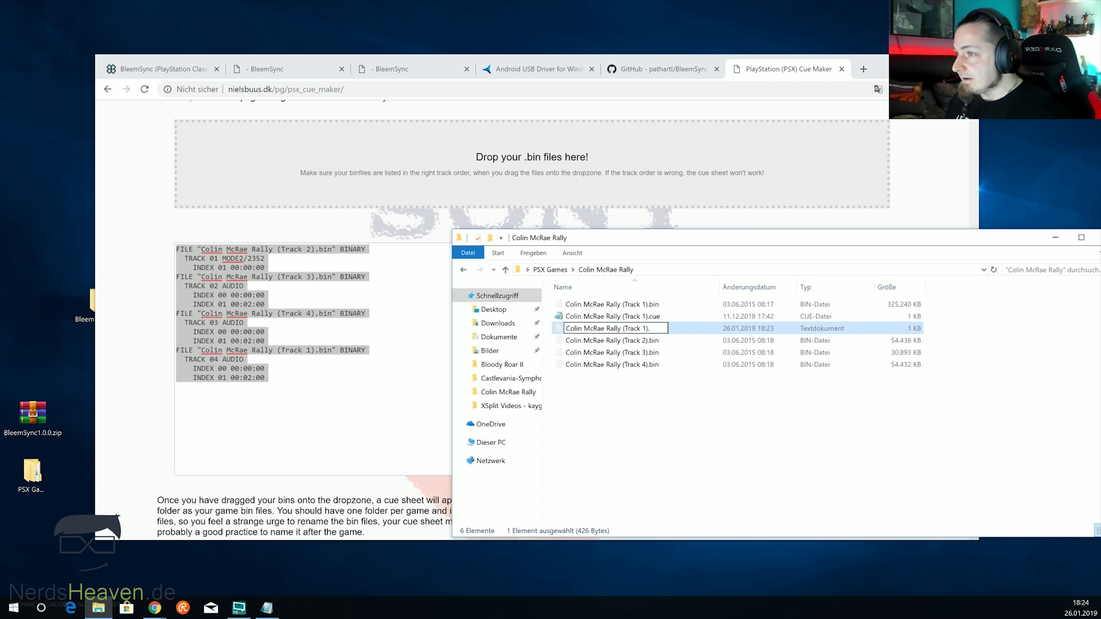
pyautogui.write('ue')
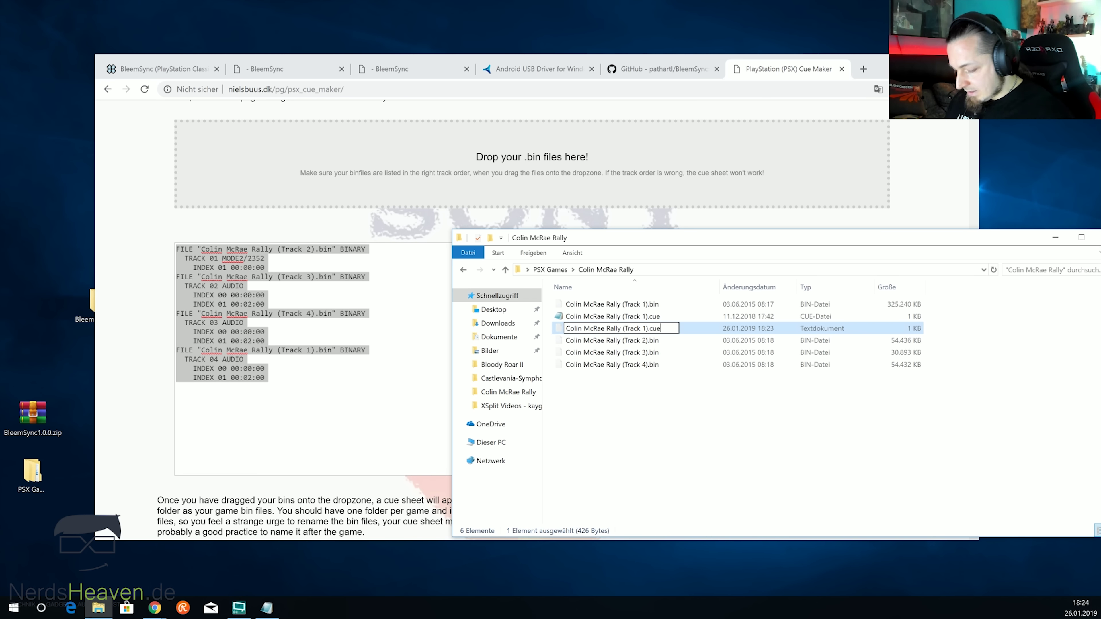
pyautogui.press('Return')
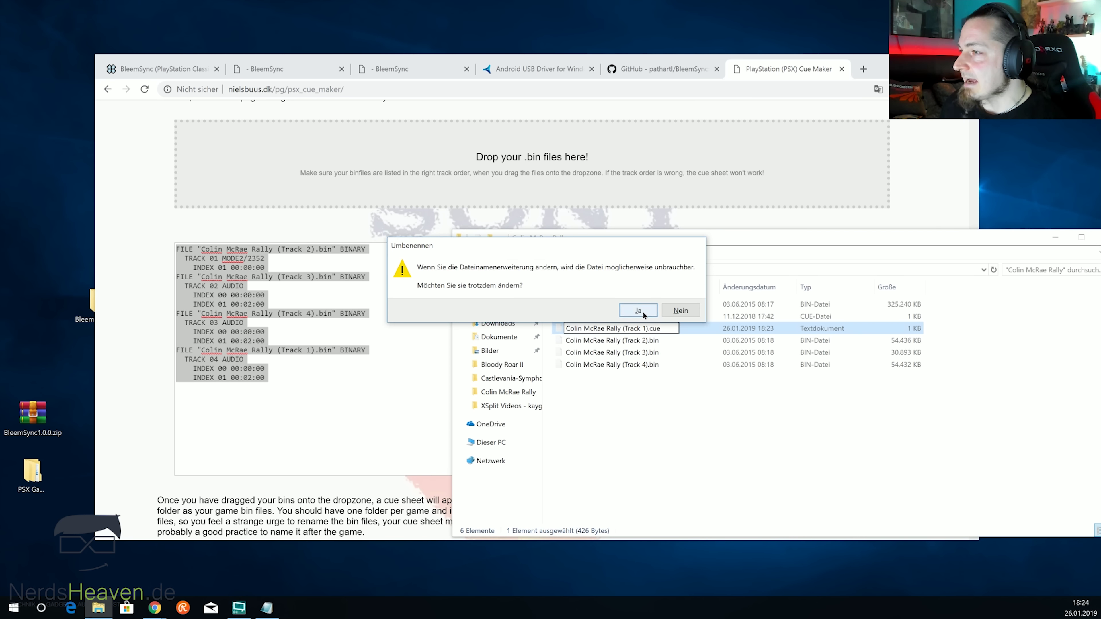
pyautogui.click(638, 310)
pyautogui.click(801, 439)
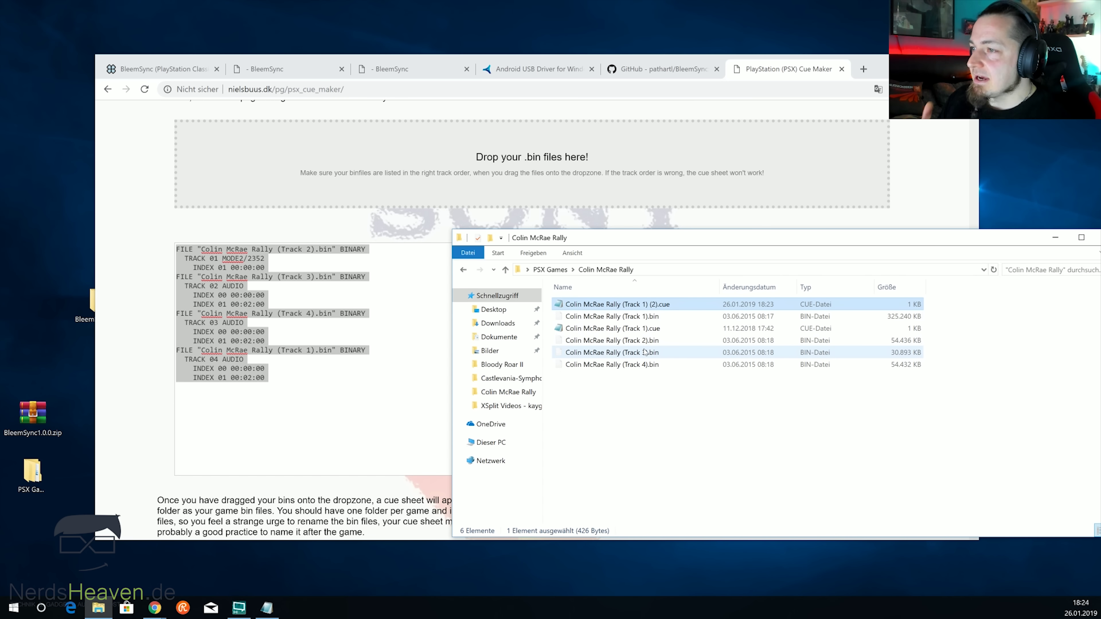
# Open Castlevania-Symphony of the Night (Track 1).cue from its game folder and compare its track entries with the two .bin files.
pyautogui.press('BackSpace')
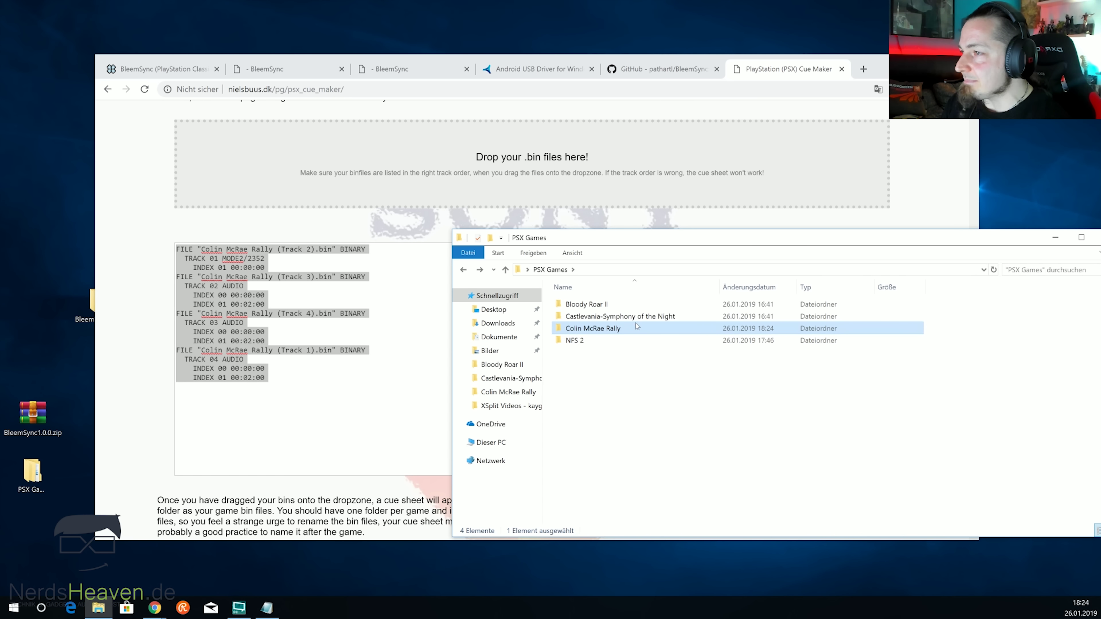
pyautogui.doubleClick(639, 315)
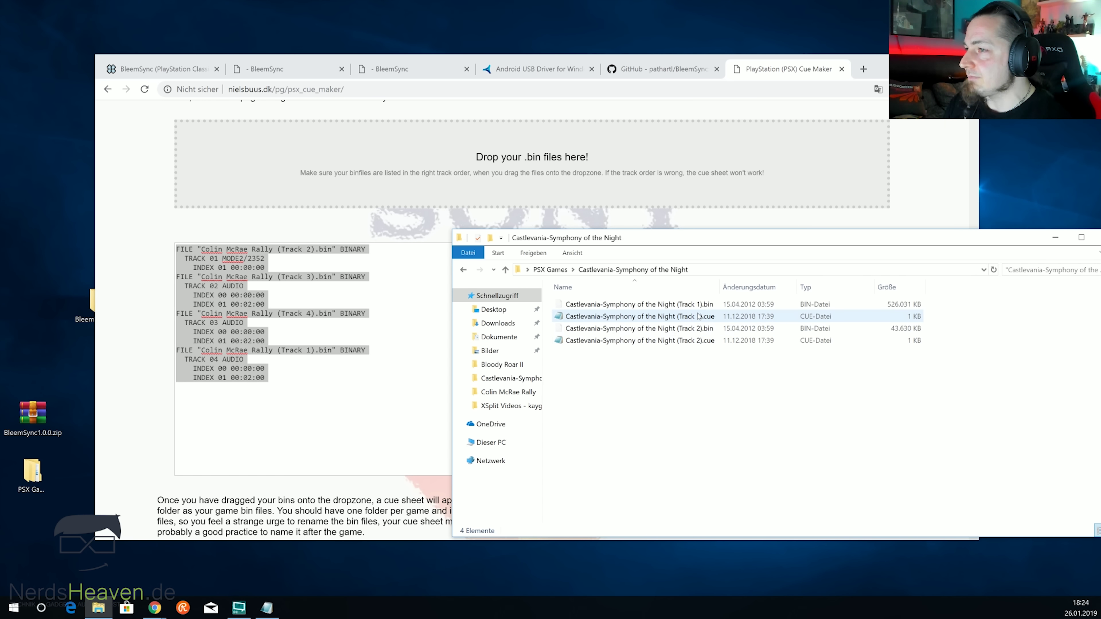
pyautogui.click(694, 305)
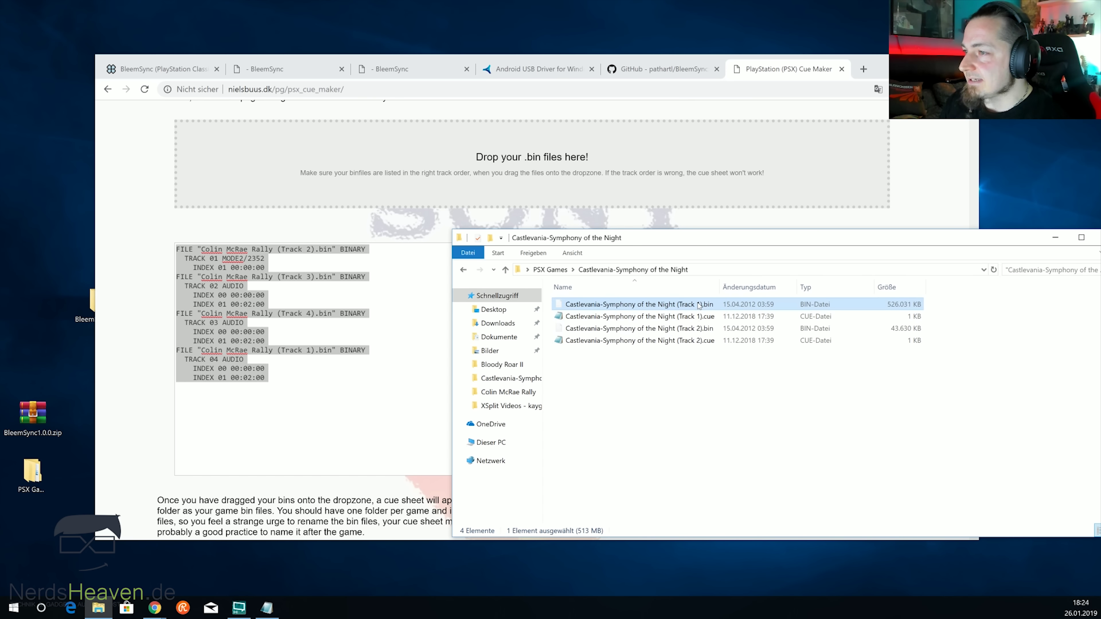
pyautogui.click(700, 330)
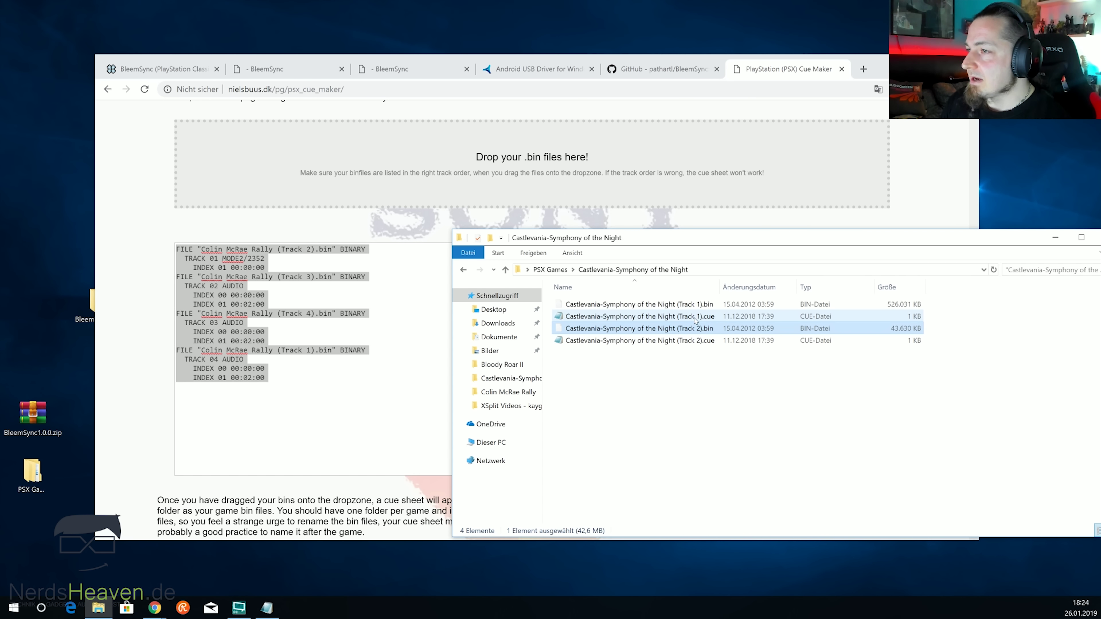
pyautogui.doubleClick(694, 317)
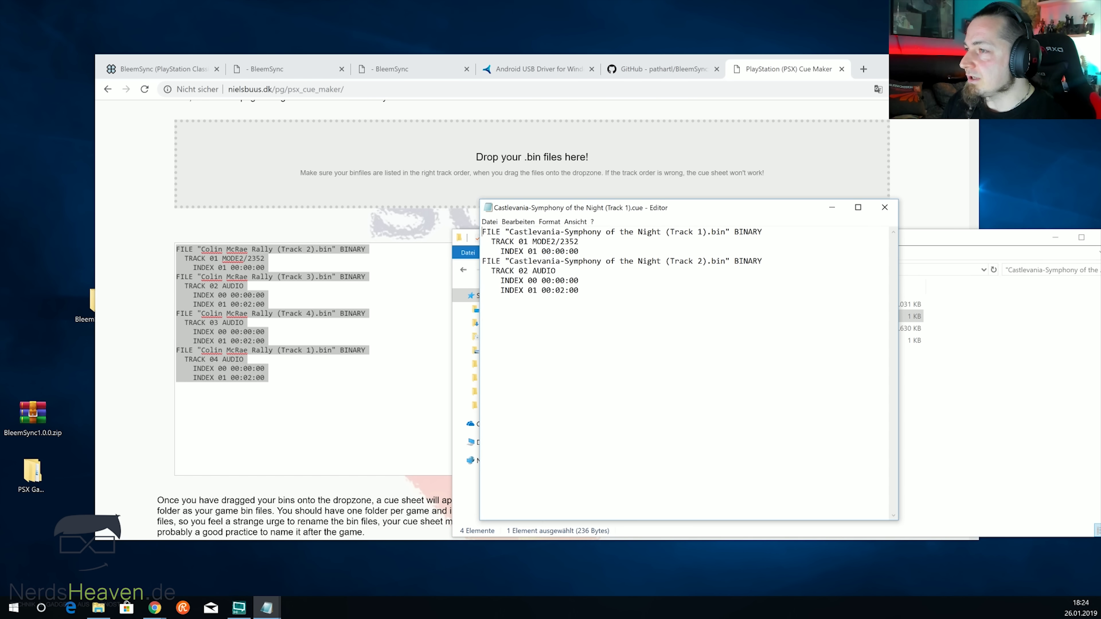
pyautogui.moveTo(579, 290); pyautogui.dragTo(486, 232)
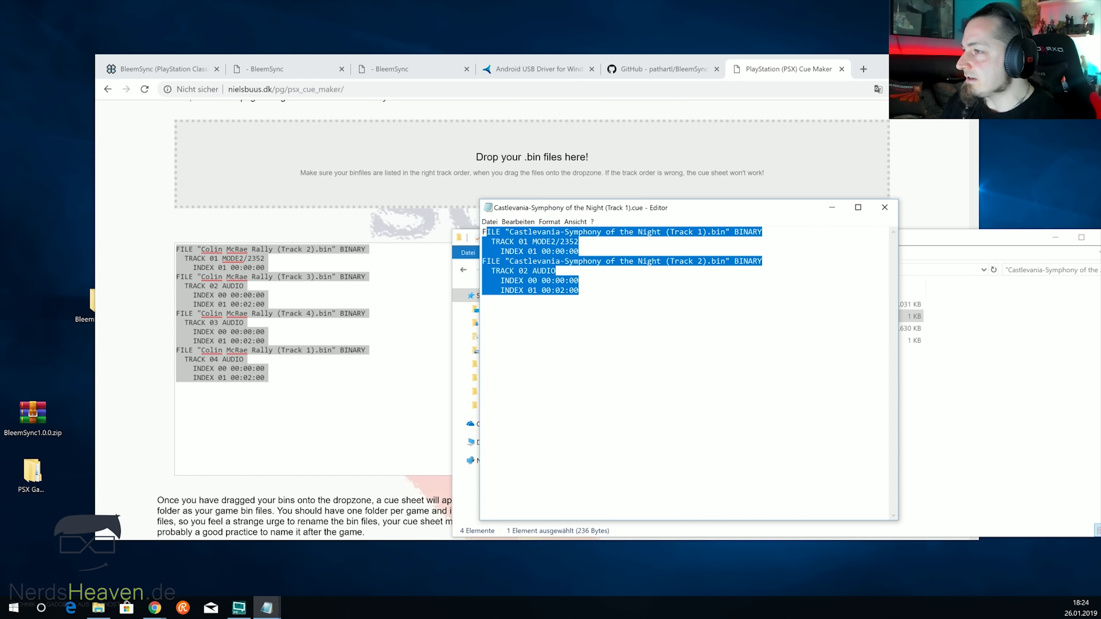
pyautogui.click(884, 207)
# Examine the contents of Castlevania-Symphony of the Night (Track 2).cue, then close the file and the game folder.
pyautogui.click(676, 340)
pyautogui.doubleClick(676, 340)
pyautogui.hotkey('ctrl', 'a')
pyautogui.click(885, 207)
pyautogui.moveTo(955, 238); pyautogui.dragTo(767, 237)
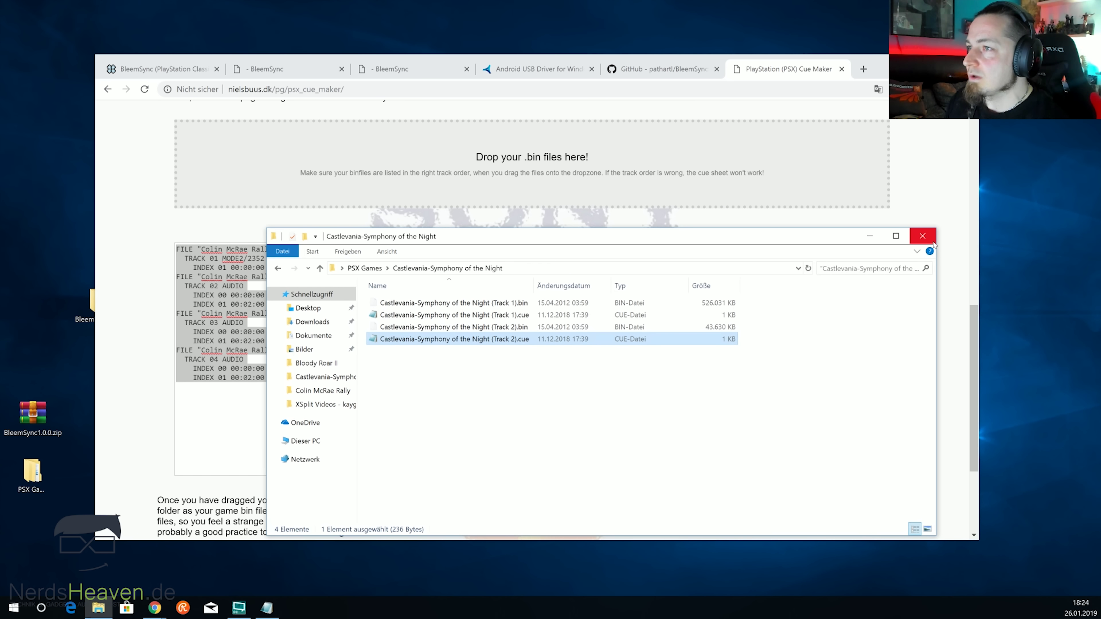
pyautogui.click(932, 243)
# Add Castlevania Symphony of the Night in the BleemSync game manager using all four .bin and .cue files from its folder.
pyautogui.click(277, 69)
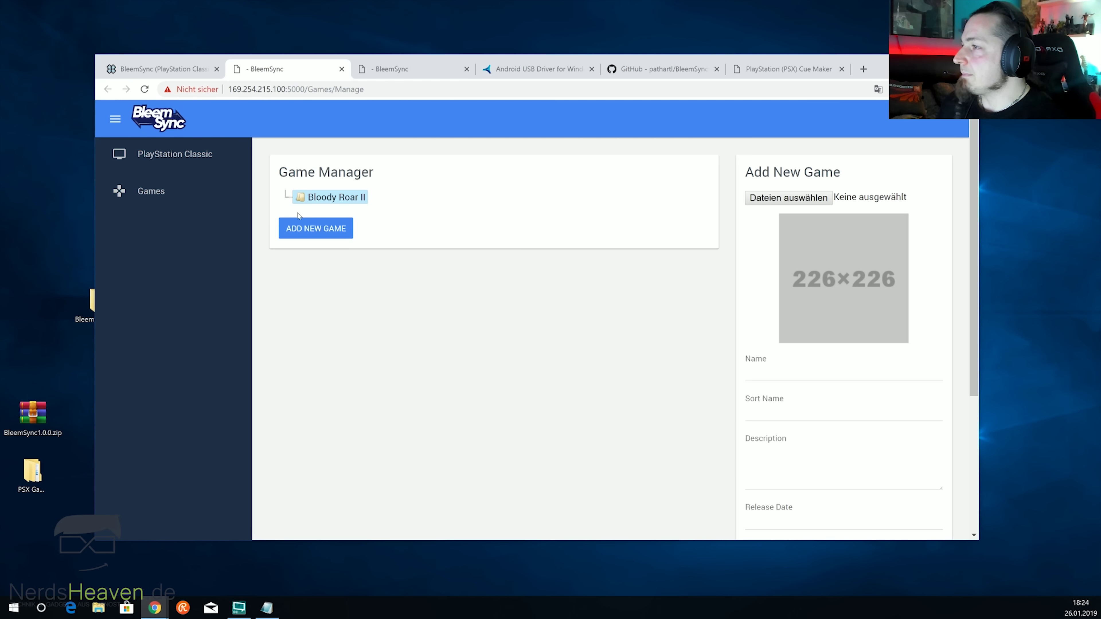
pyautogui.click(788, 199)
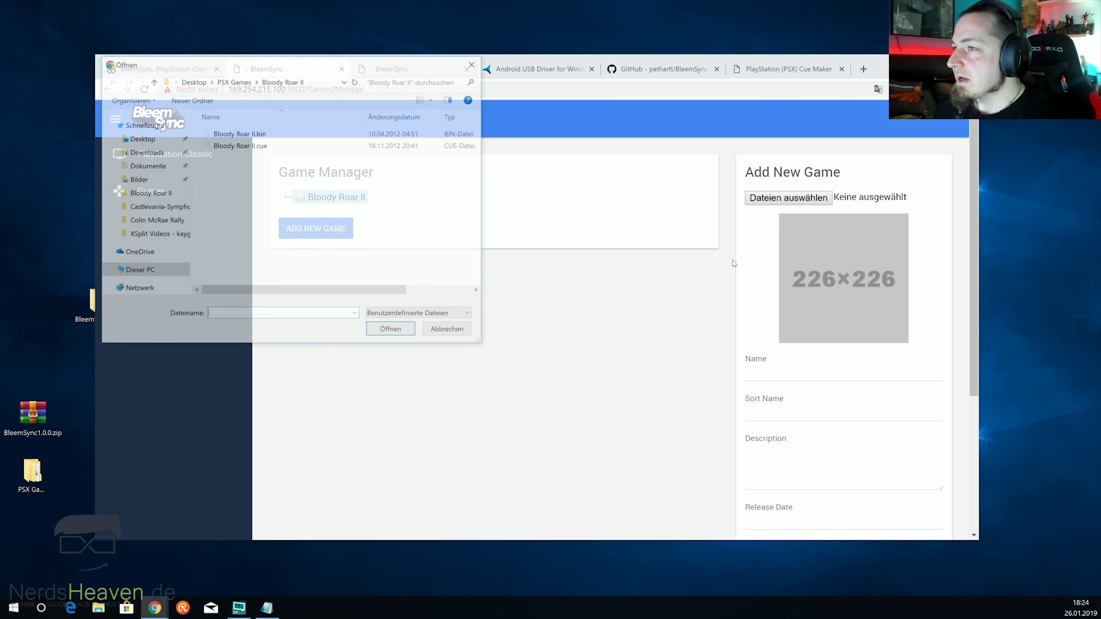
pyautogui.hotkey('alt', 'Up')
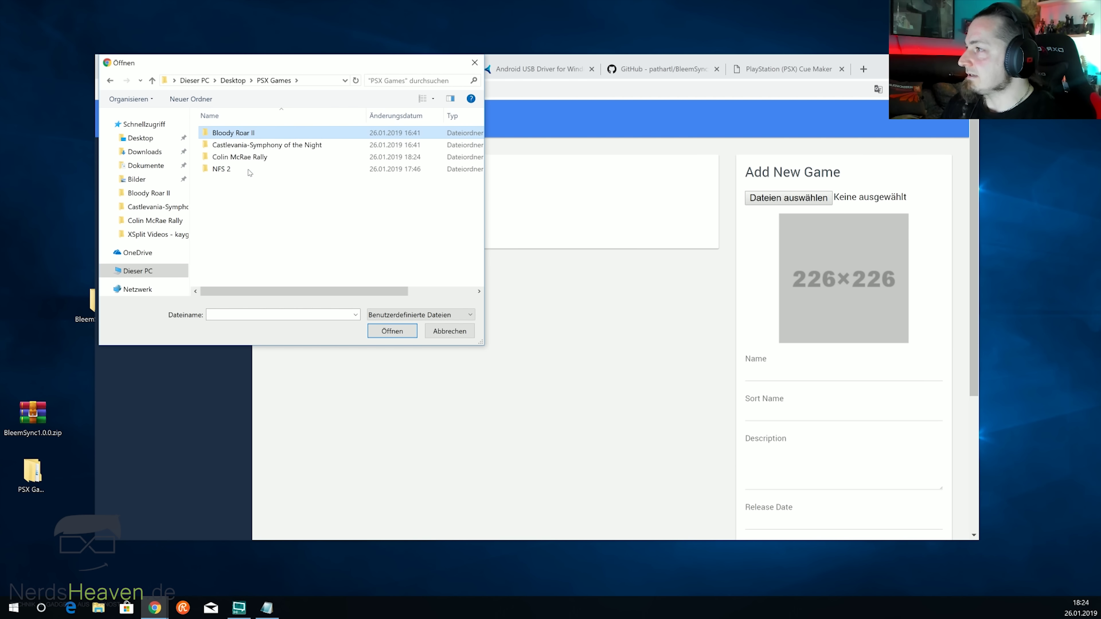
pyautogui.doubleClick(260, 145)
pyautogui.moveTo(368, 222); pyautogui.dragTo(216, 127)
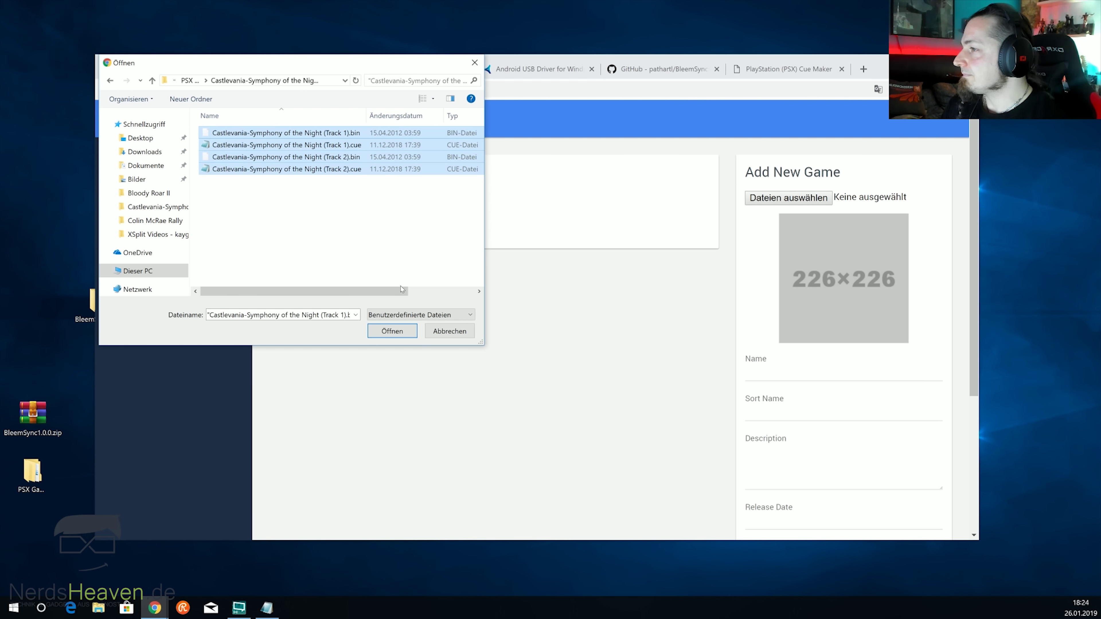
pyautogui.click(392, 330)
pyautogui.scroll(-5, 772, 434)
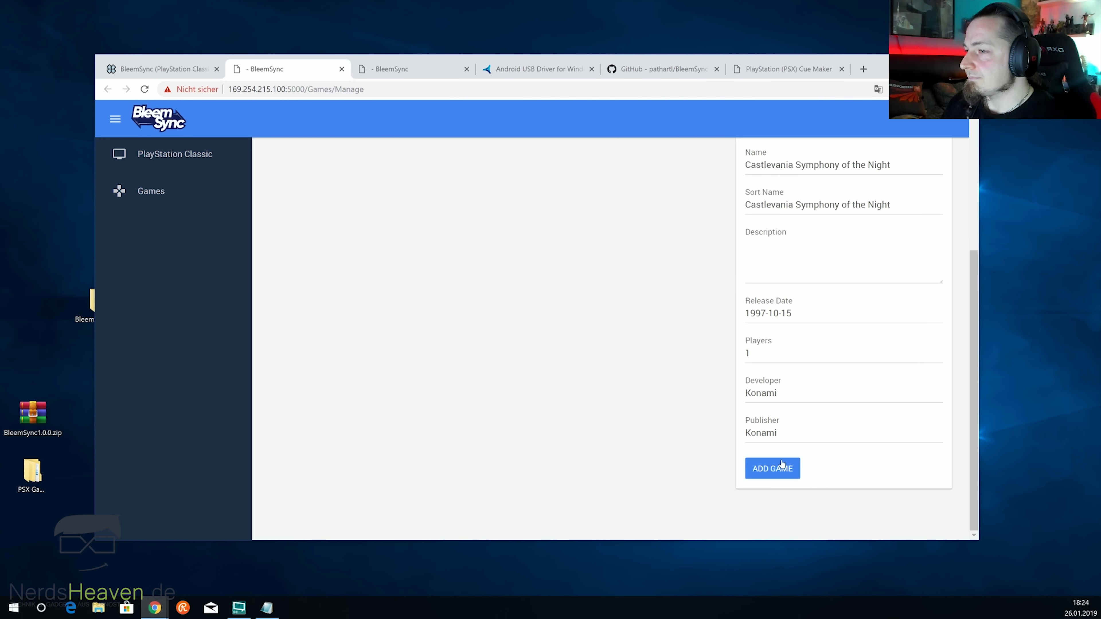
pyautogui.click(780, 466)
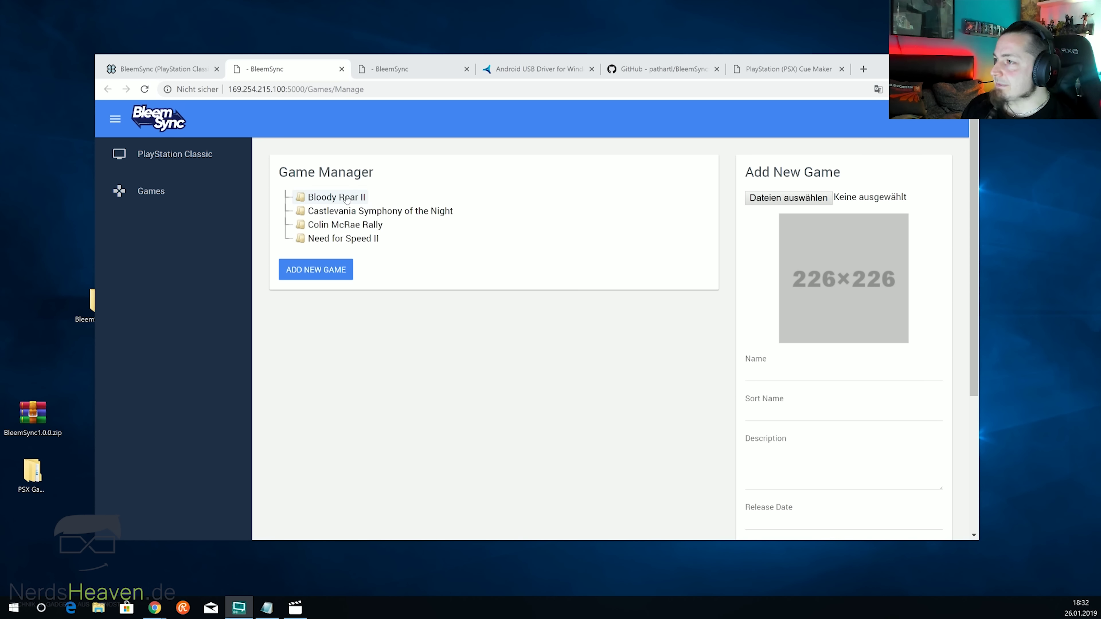
# Open the Need for Speed II entry in the game manager and review its cover and stored details.
pyautogui.click(342, 238)
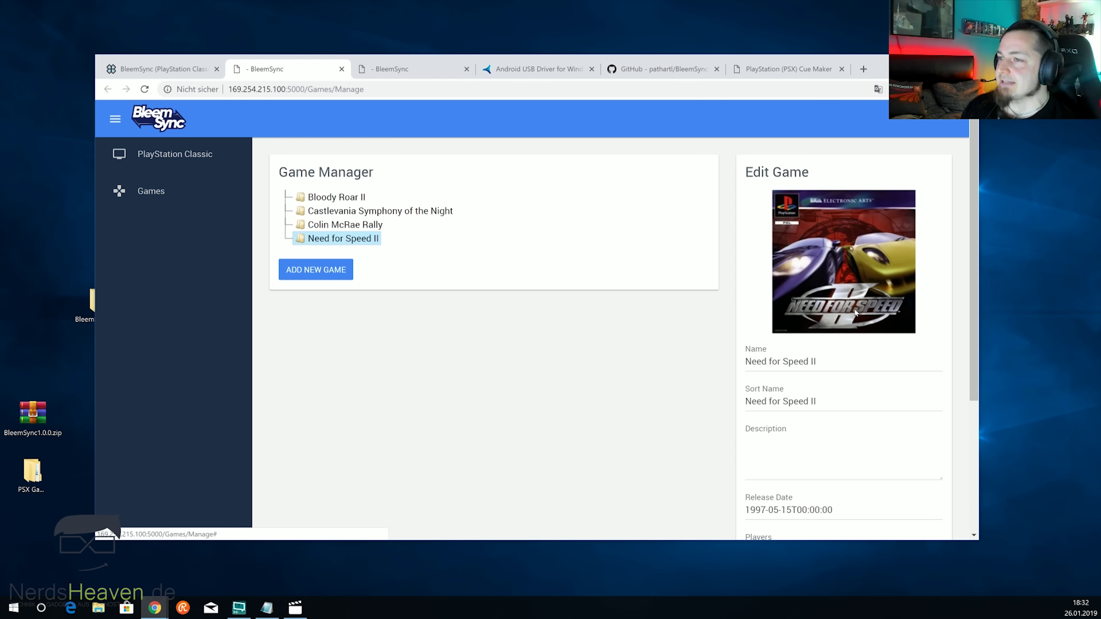
pyautogui.scroll(-4, 854, 312)
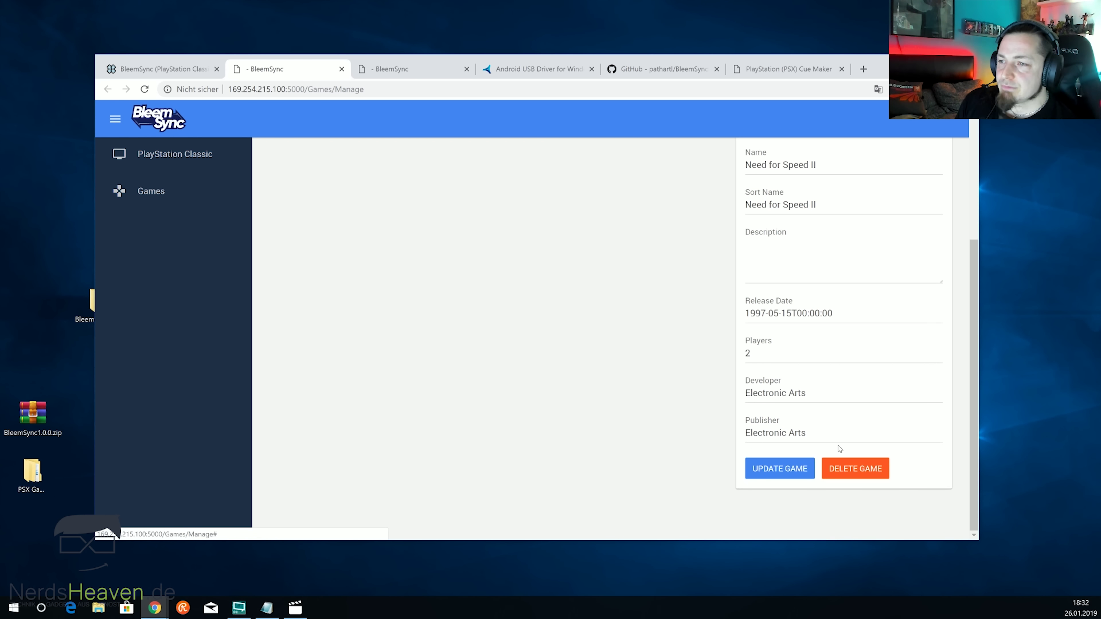
pyautogui.scroll(4, 636, 391)
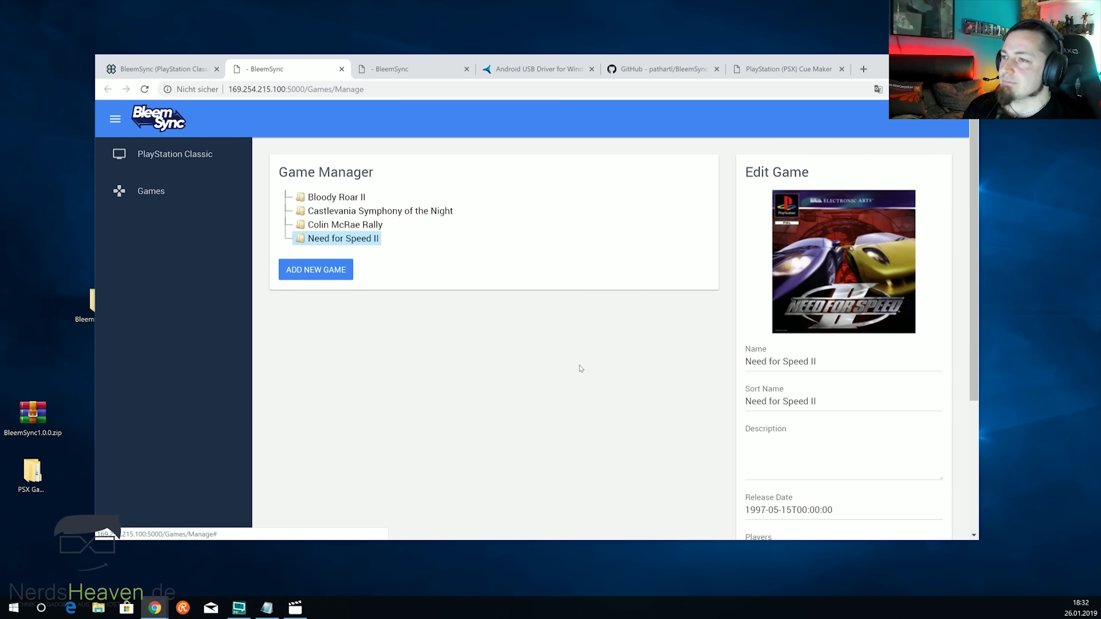